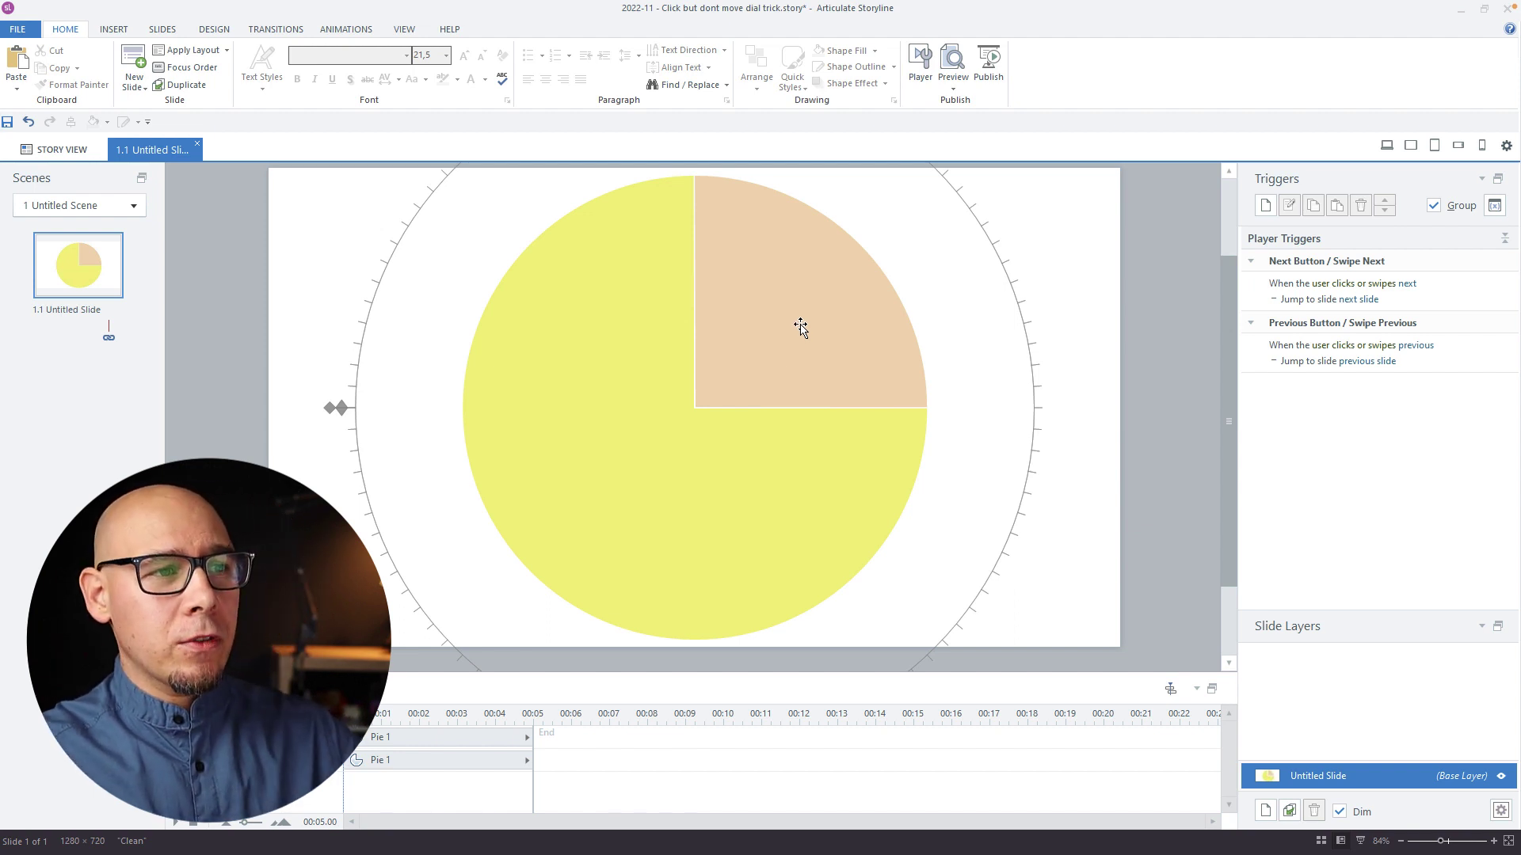
# Undo the peach slice's test drag to restore its quadrant, then preview the dial slide
pyautogui.moveTo(800, 327)
pyautogui.mouseDown()
pyautogui.moveTo(805, 296)
pyautogui.moveTo(848, 346)
pyautogui.moveTo(800, 333)
pyautogui.mouseUp()
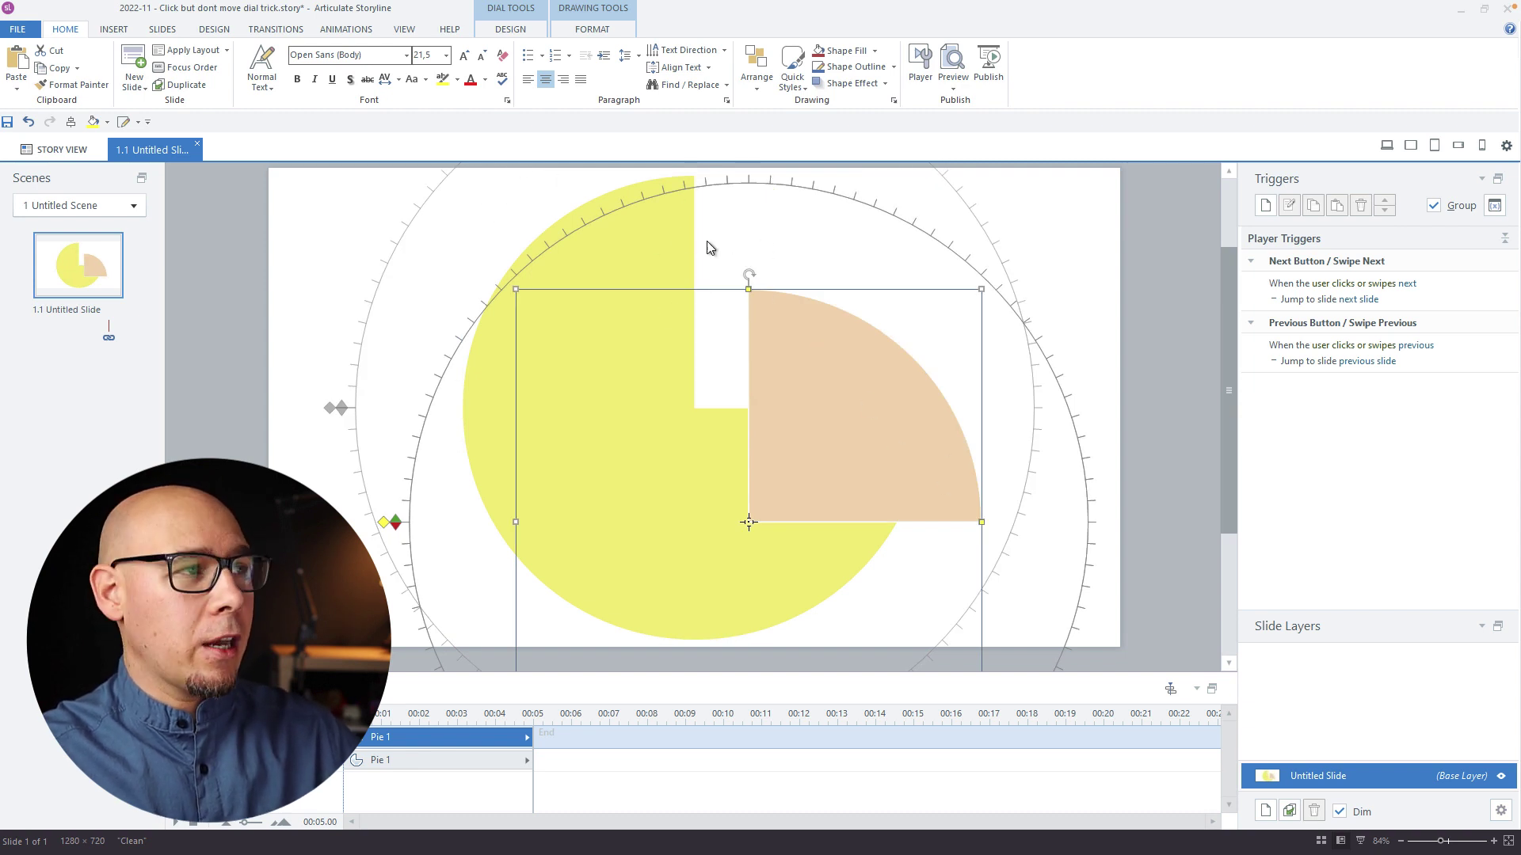
pyautogui.click(29, 120)
pyautogui.click(1176, 252)
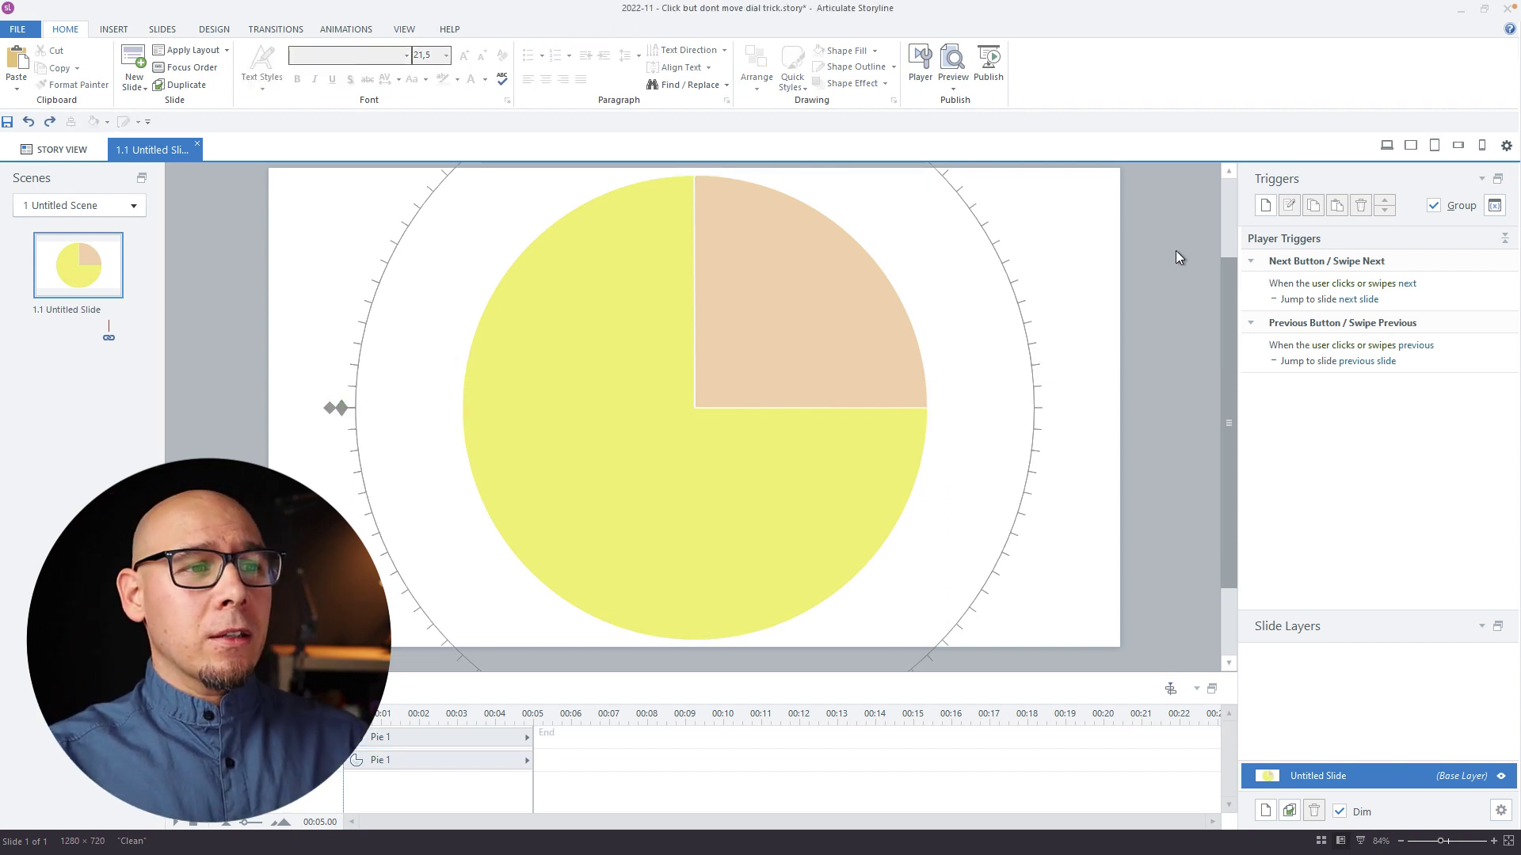
pyautogui.click(791, 291)
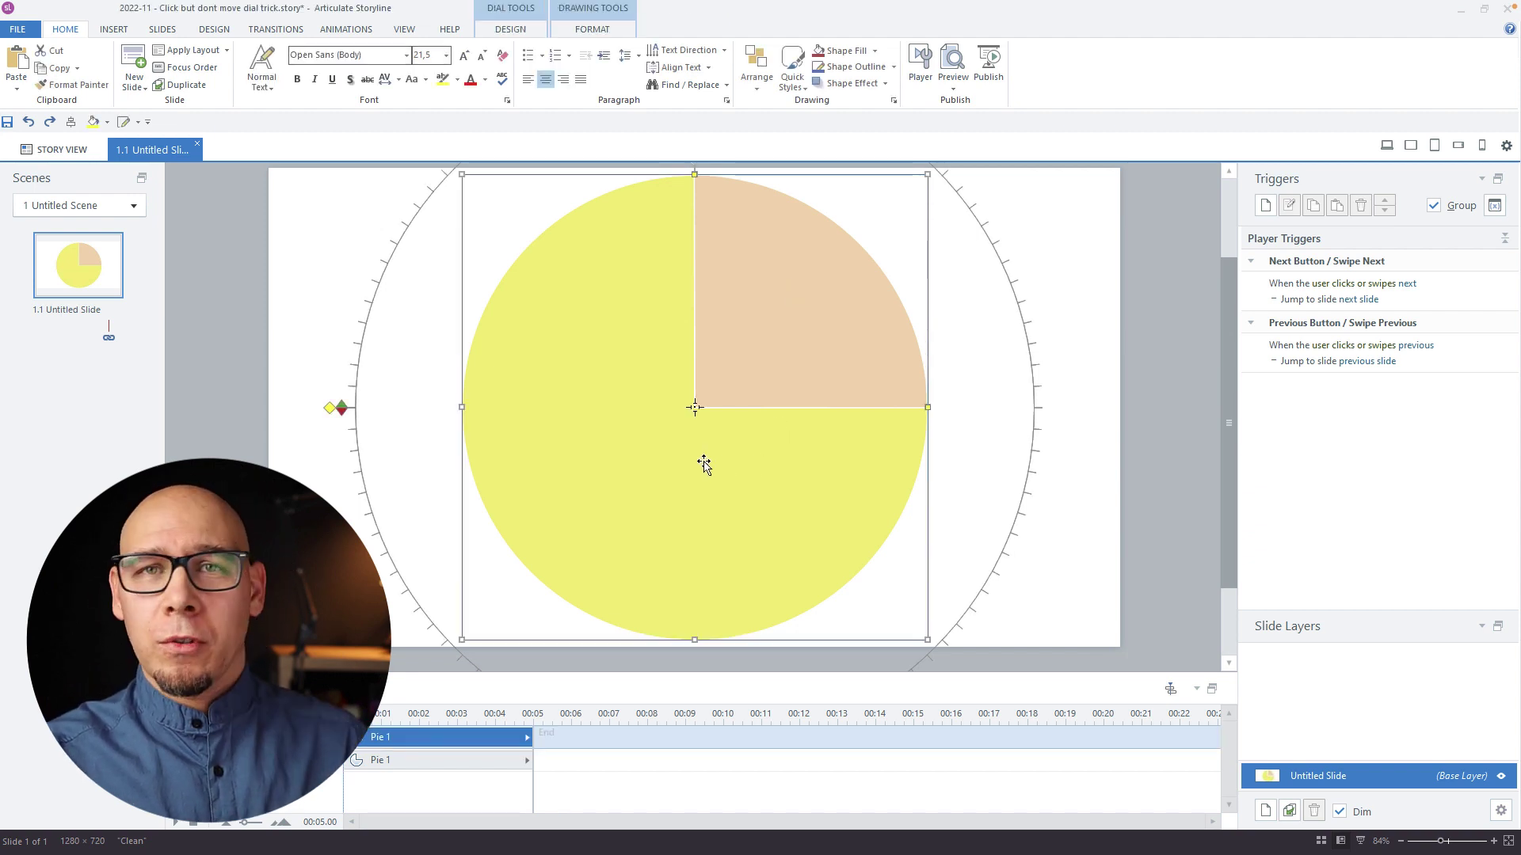
pyautogui.click(1123, 217)
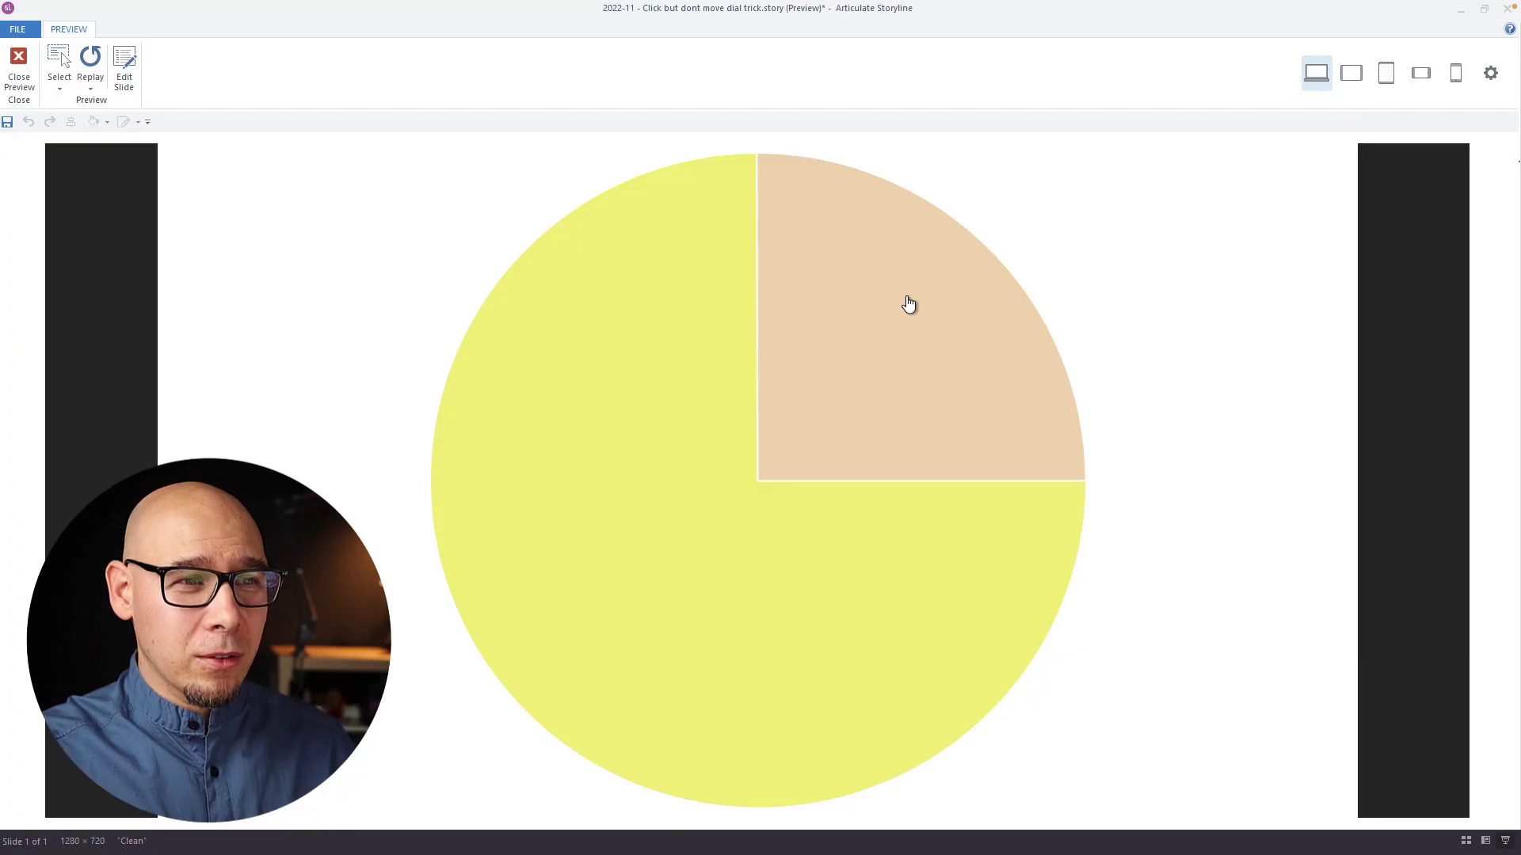
# Spin the pie dial in the preview to confirm it rotates, then close the preview
pyautogui.moveTo(917, 262); pyautogui.dragTo(925, 410)
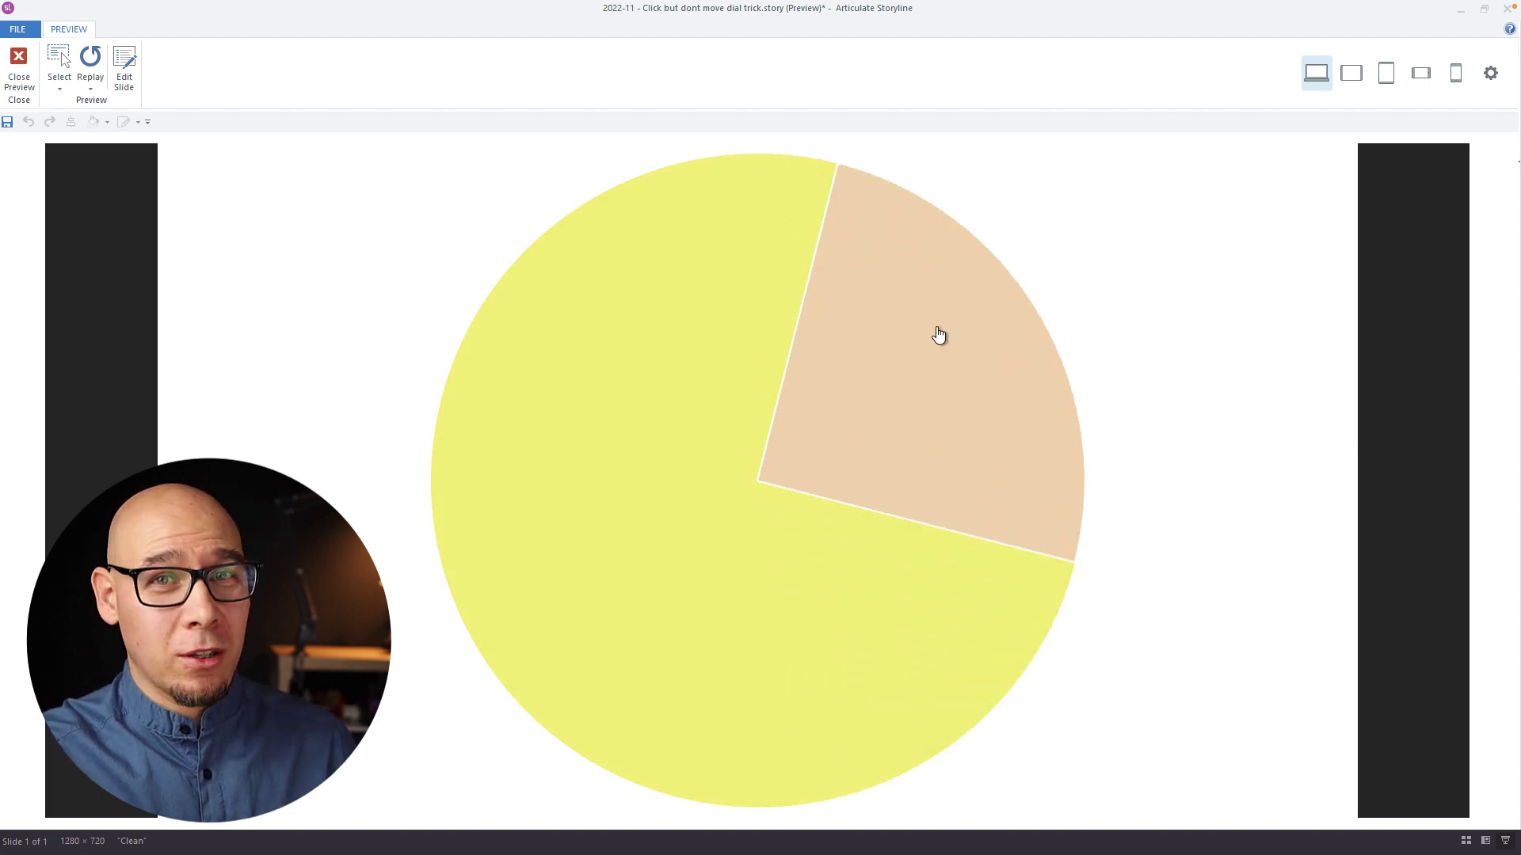
pyautogui.click(19, 70)
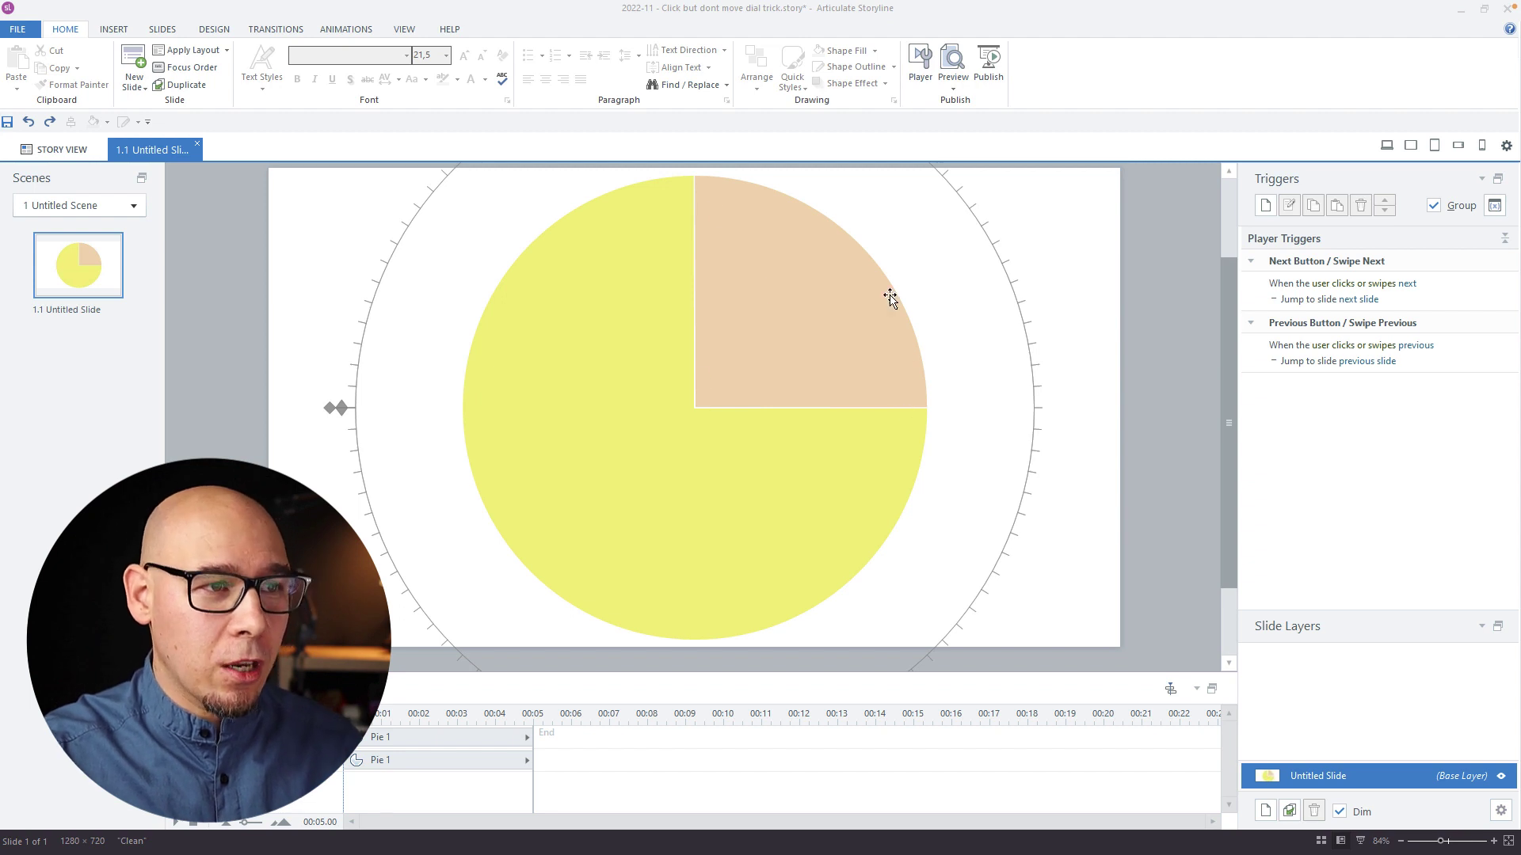
# Add a new slide layer named click 1
pyautogui.click(831, 332)
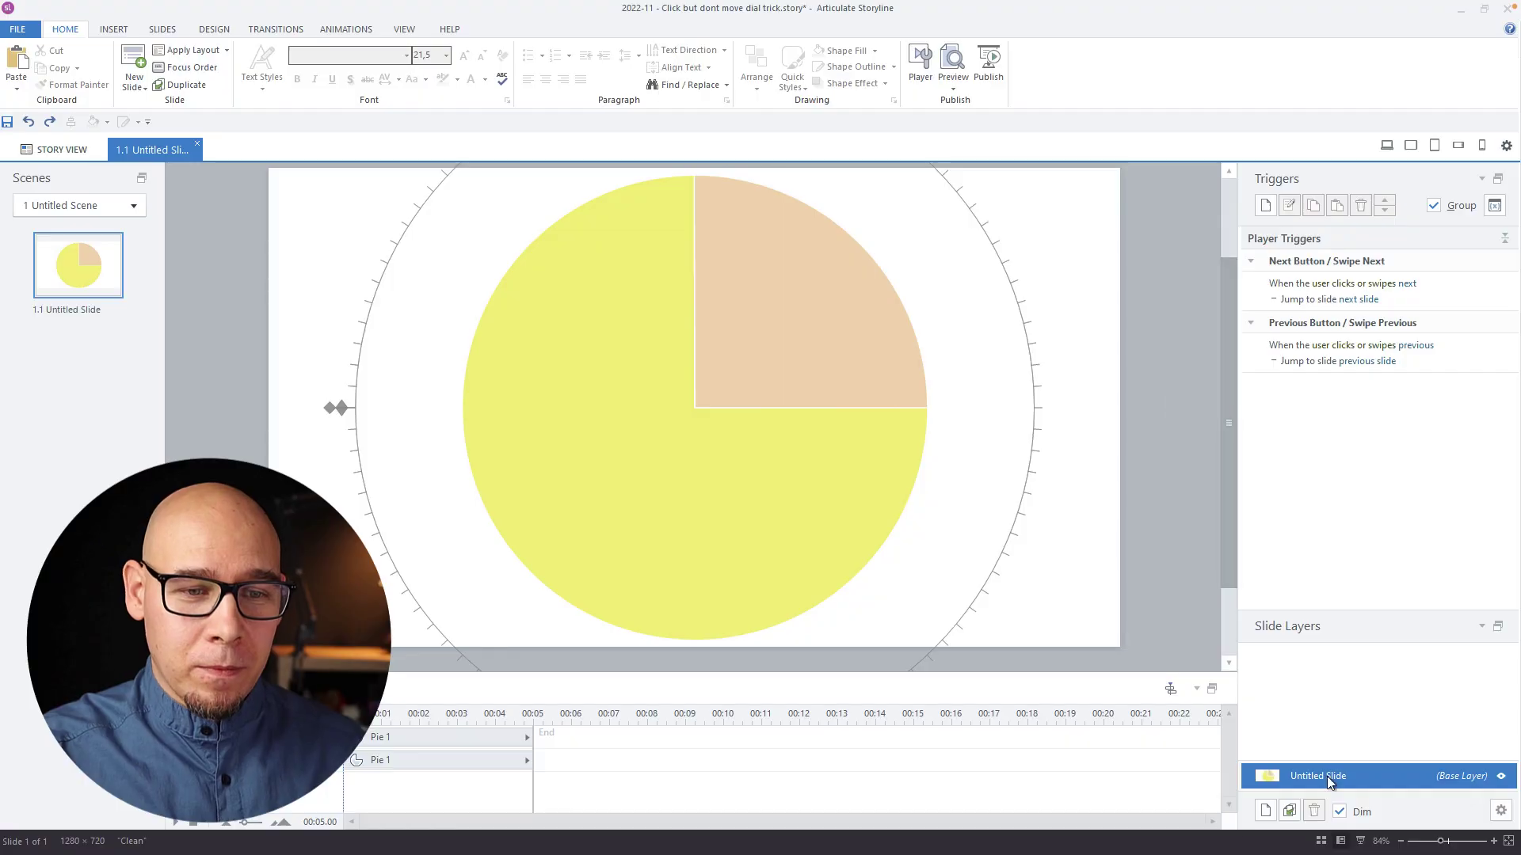
pyautogui.click(1265, 811)
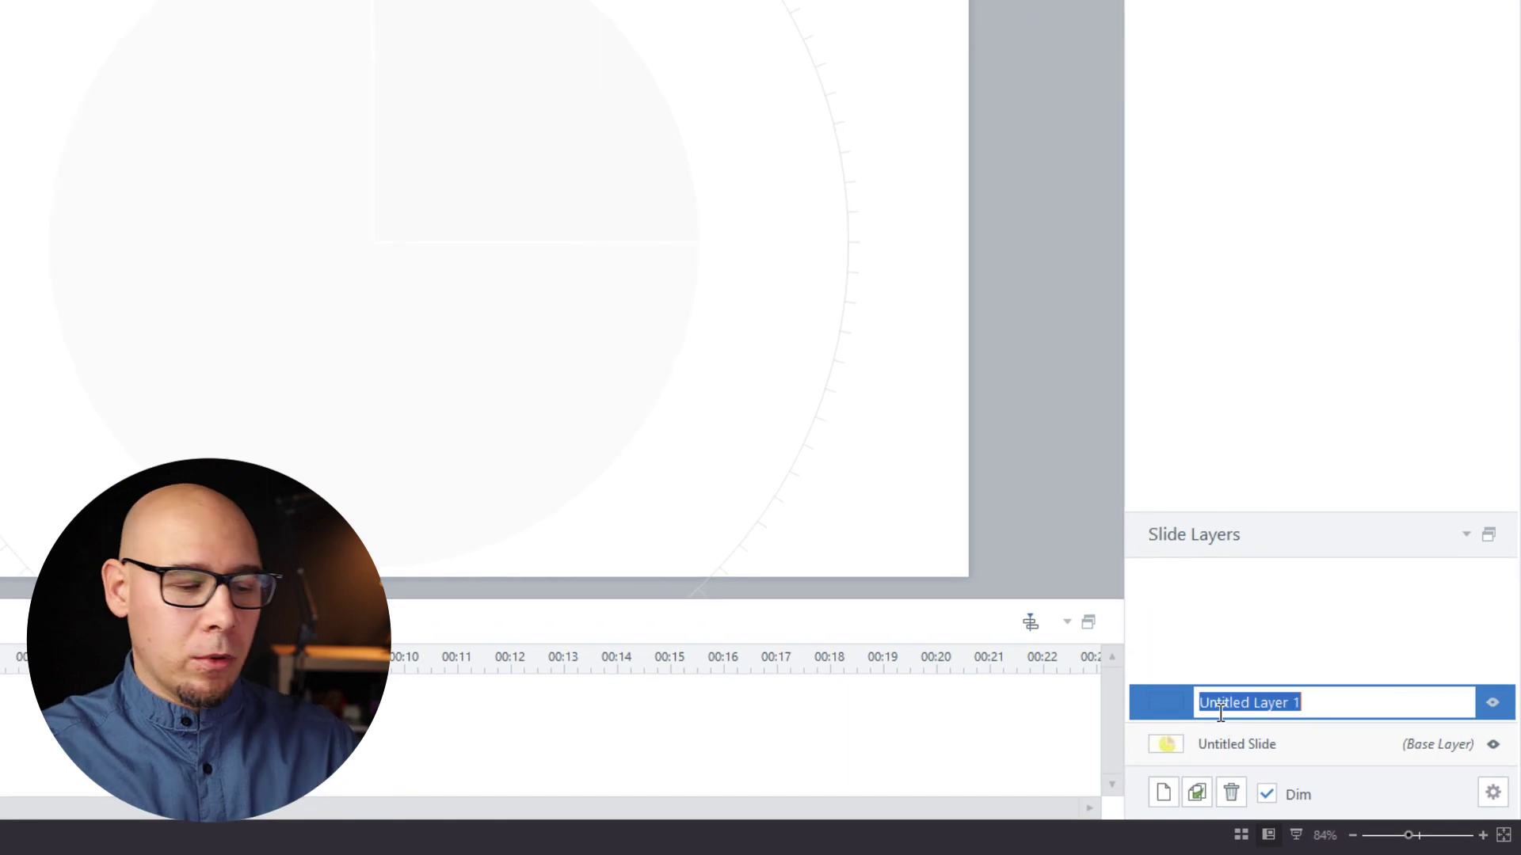
pyautogui.write('click')
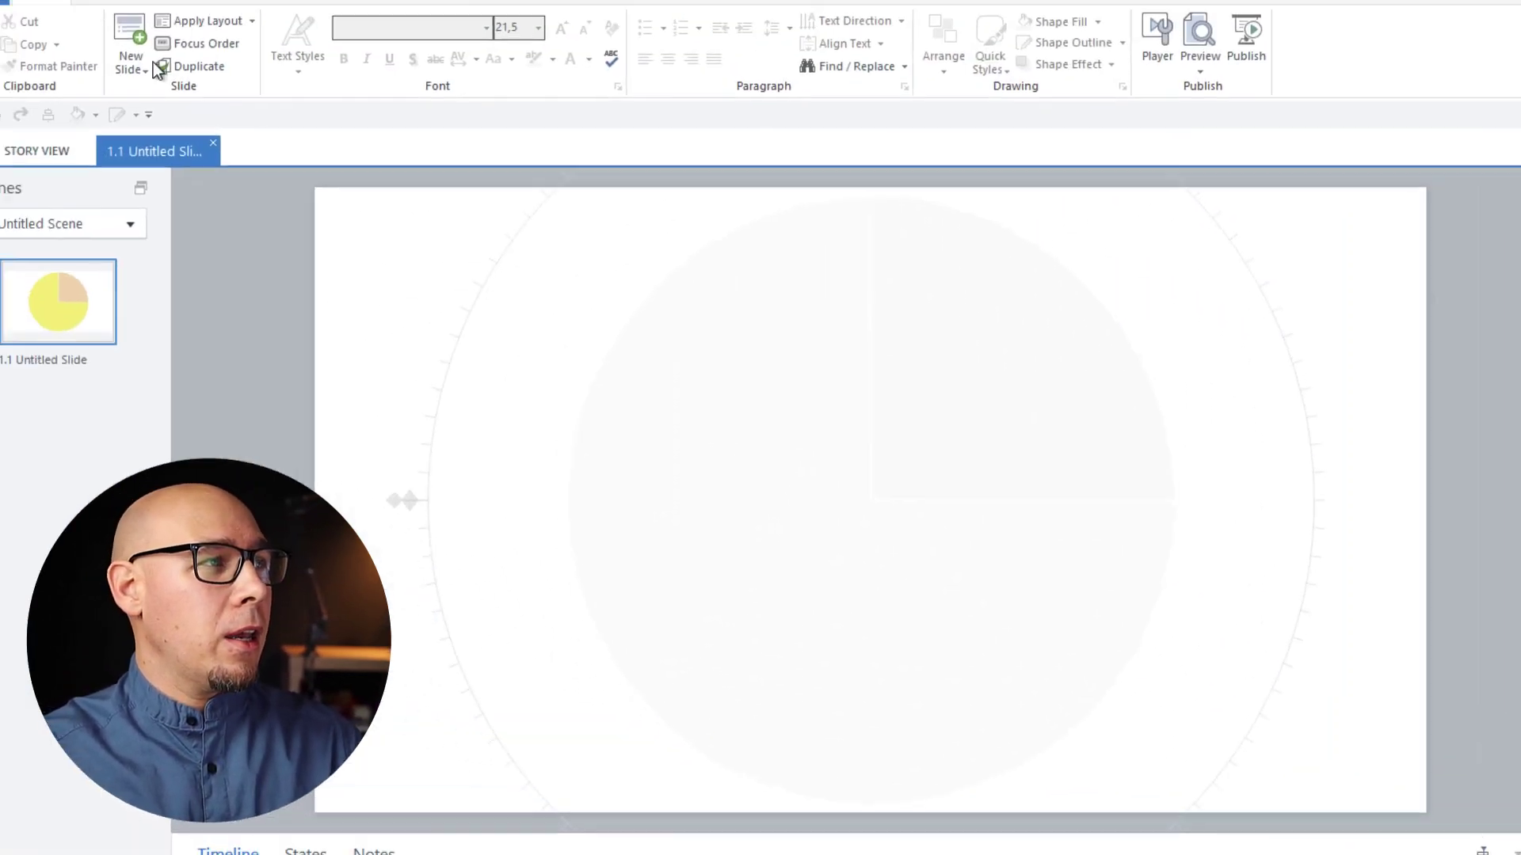
# Draw a large oval over the pie on the click 1 layer
pyautogui.click(146, 10)
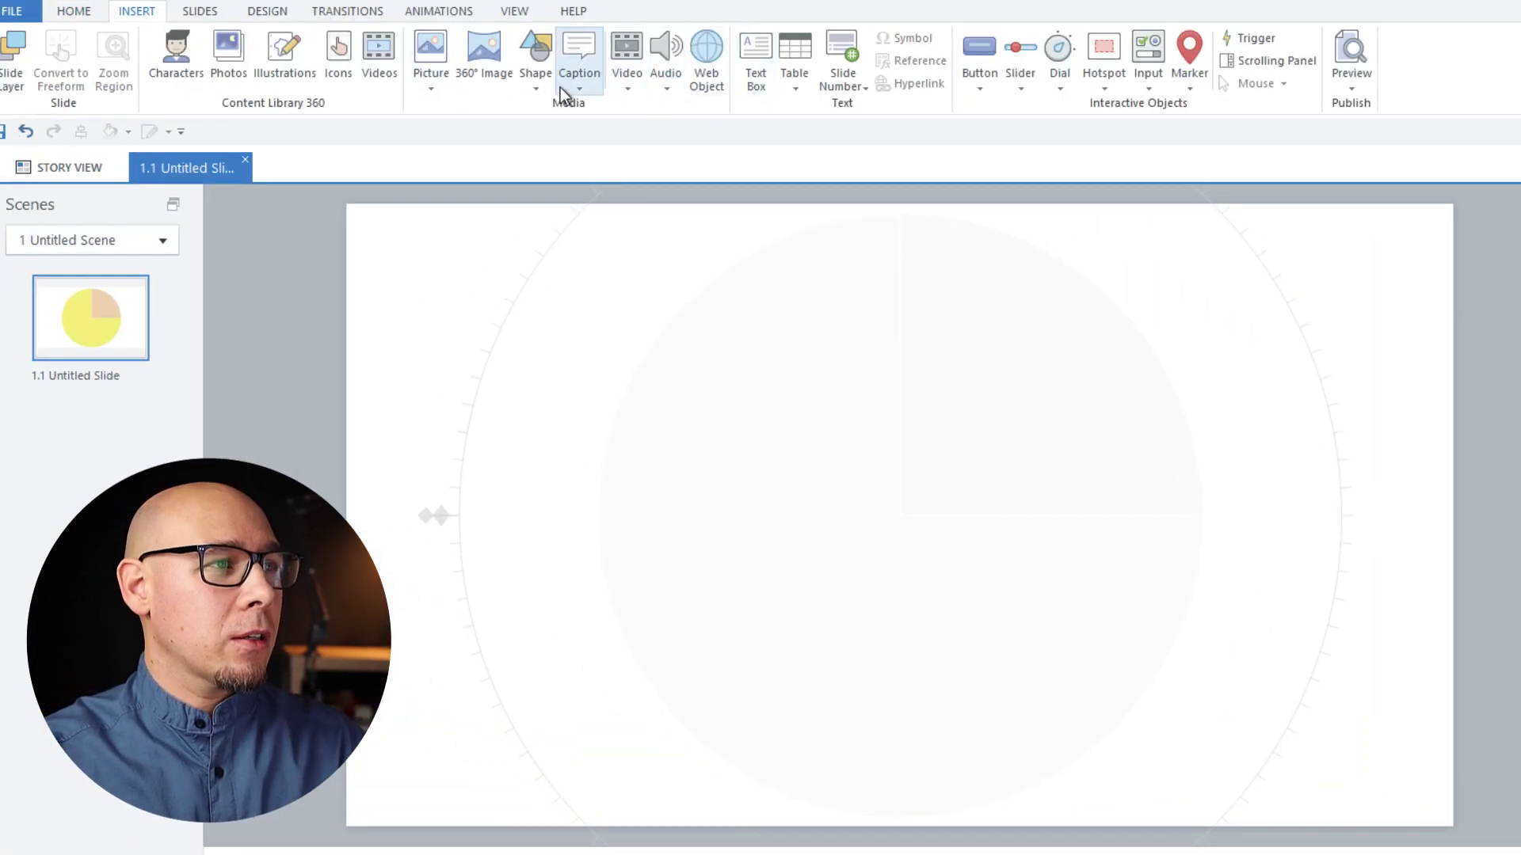
pyautogui.click(537, 73)
pyautogui.click(548, 205)
pyautogui.moveTo(658, 302)
pyautogui.mouseDown()
pyautogui.moveTo(1052, 644)
pyautogui.moveTo(1175, 815)
pyautogui.mouseUp()
pyautogui.moveTo(1018, 566); pyautogui.dragTo(1006, 505)
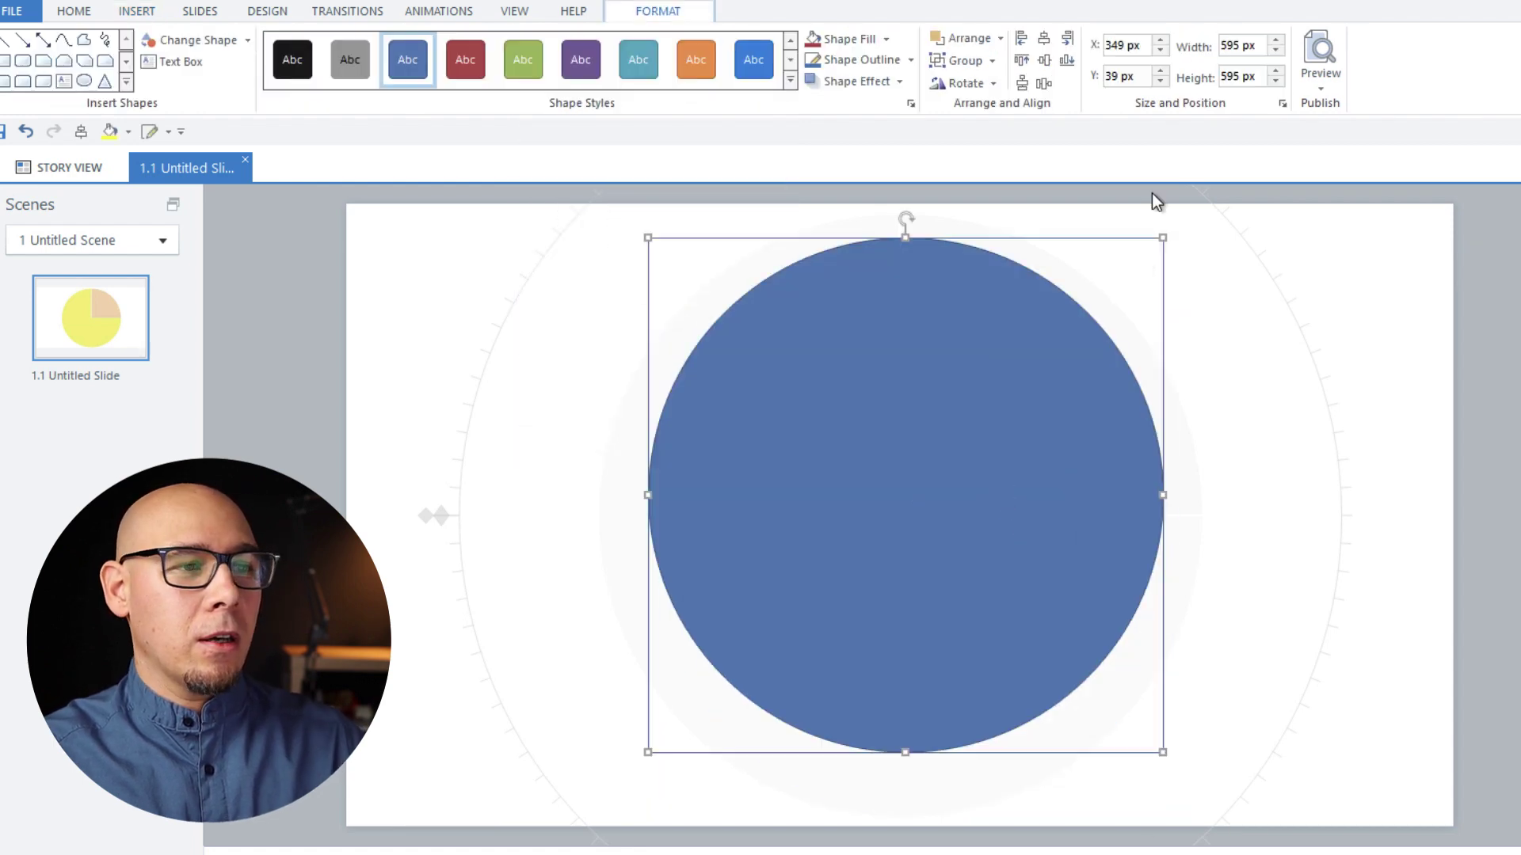
# Size the circle to 700×700 px and centre it horizontally and vertically on the slide
pyautogui.click(1236, 45)
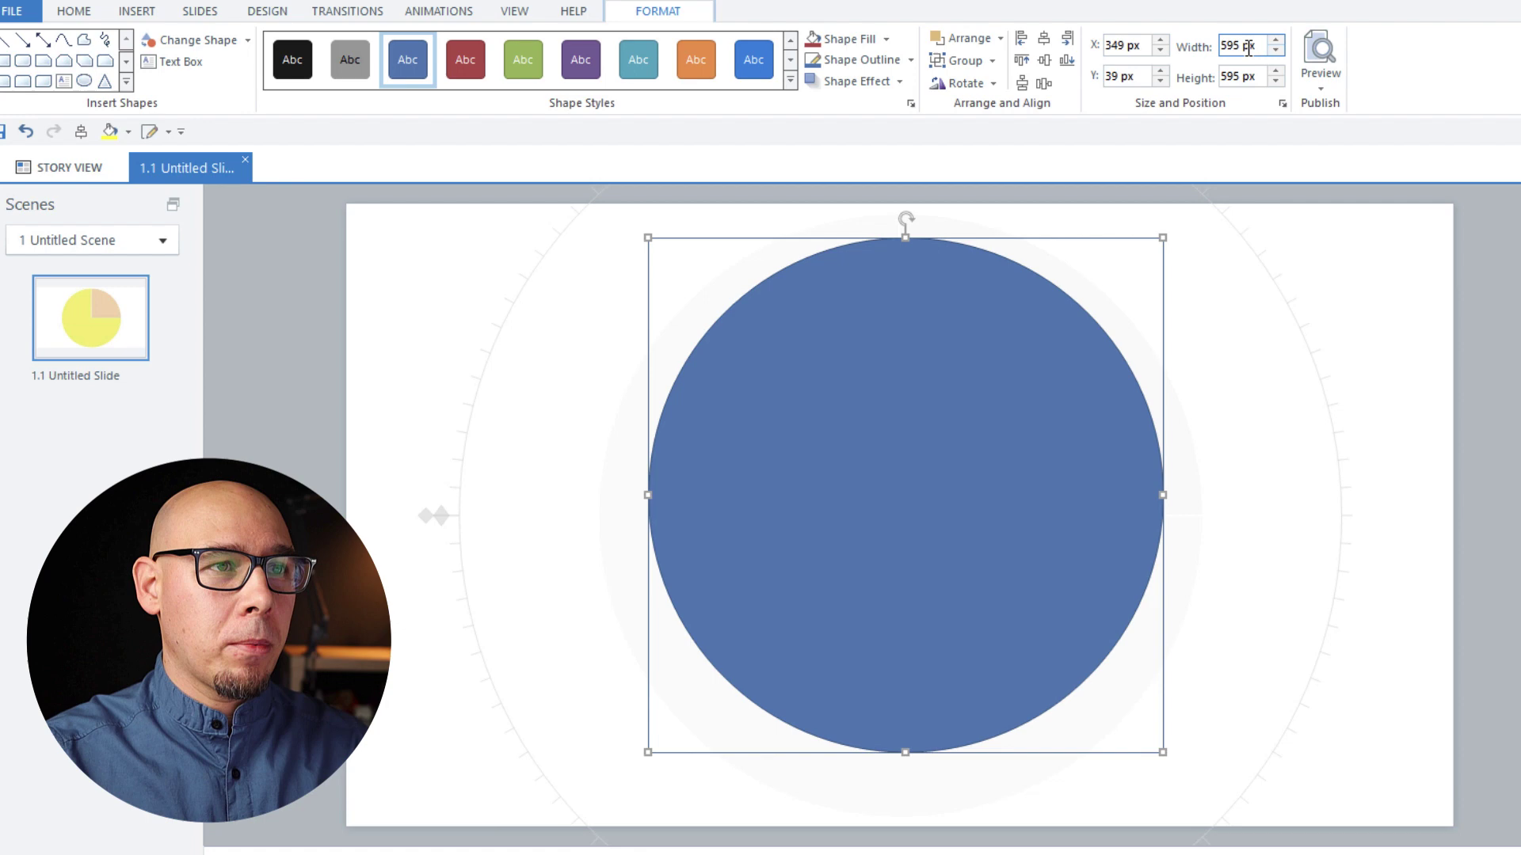
pyautogui.press('Tab')
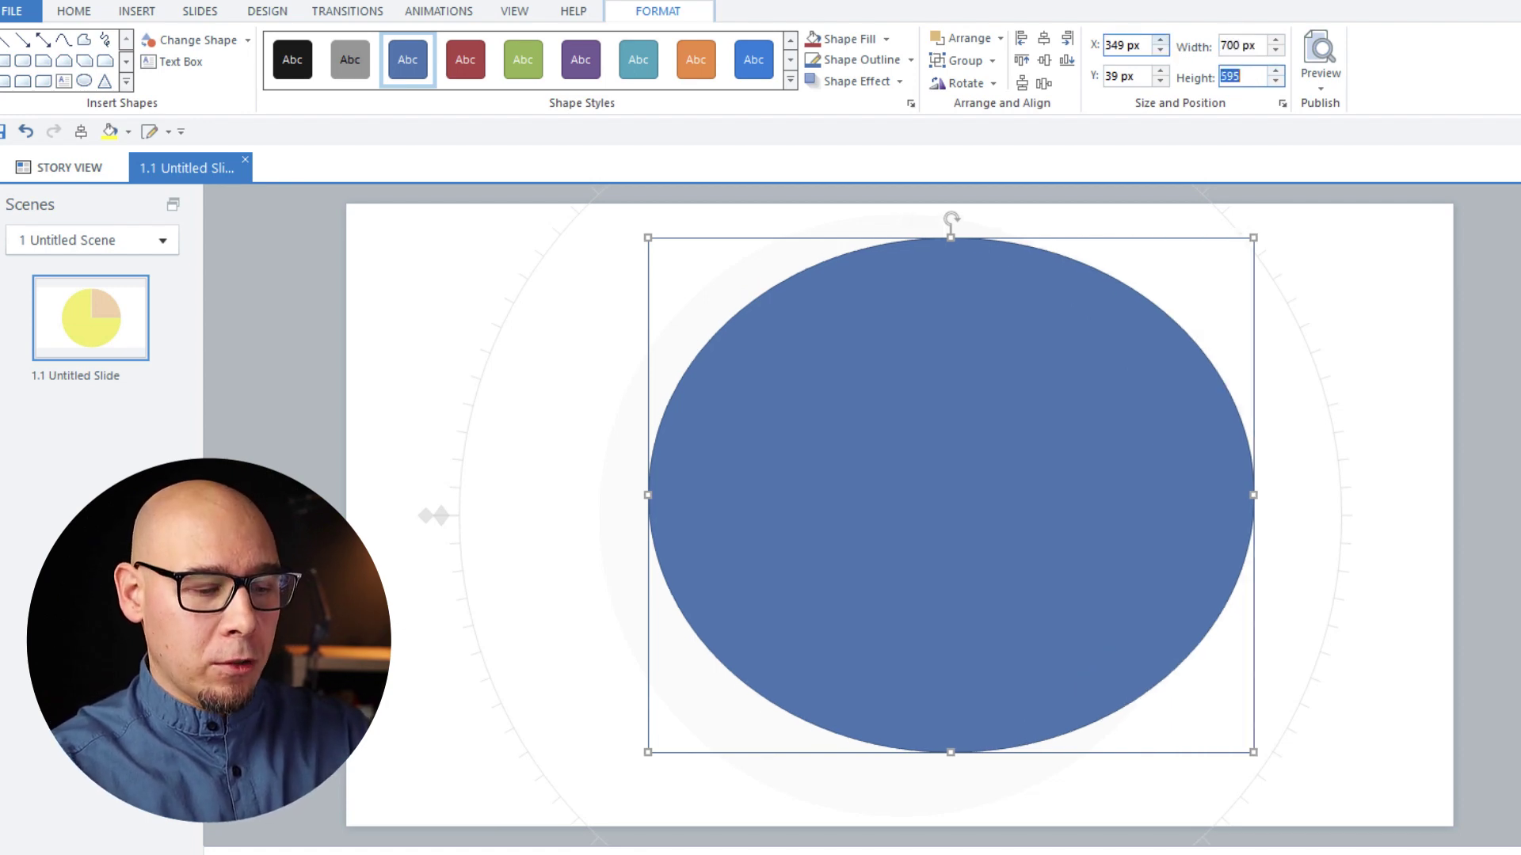
pyautogui.write('700')
pyautogui.press('Return')
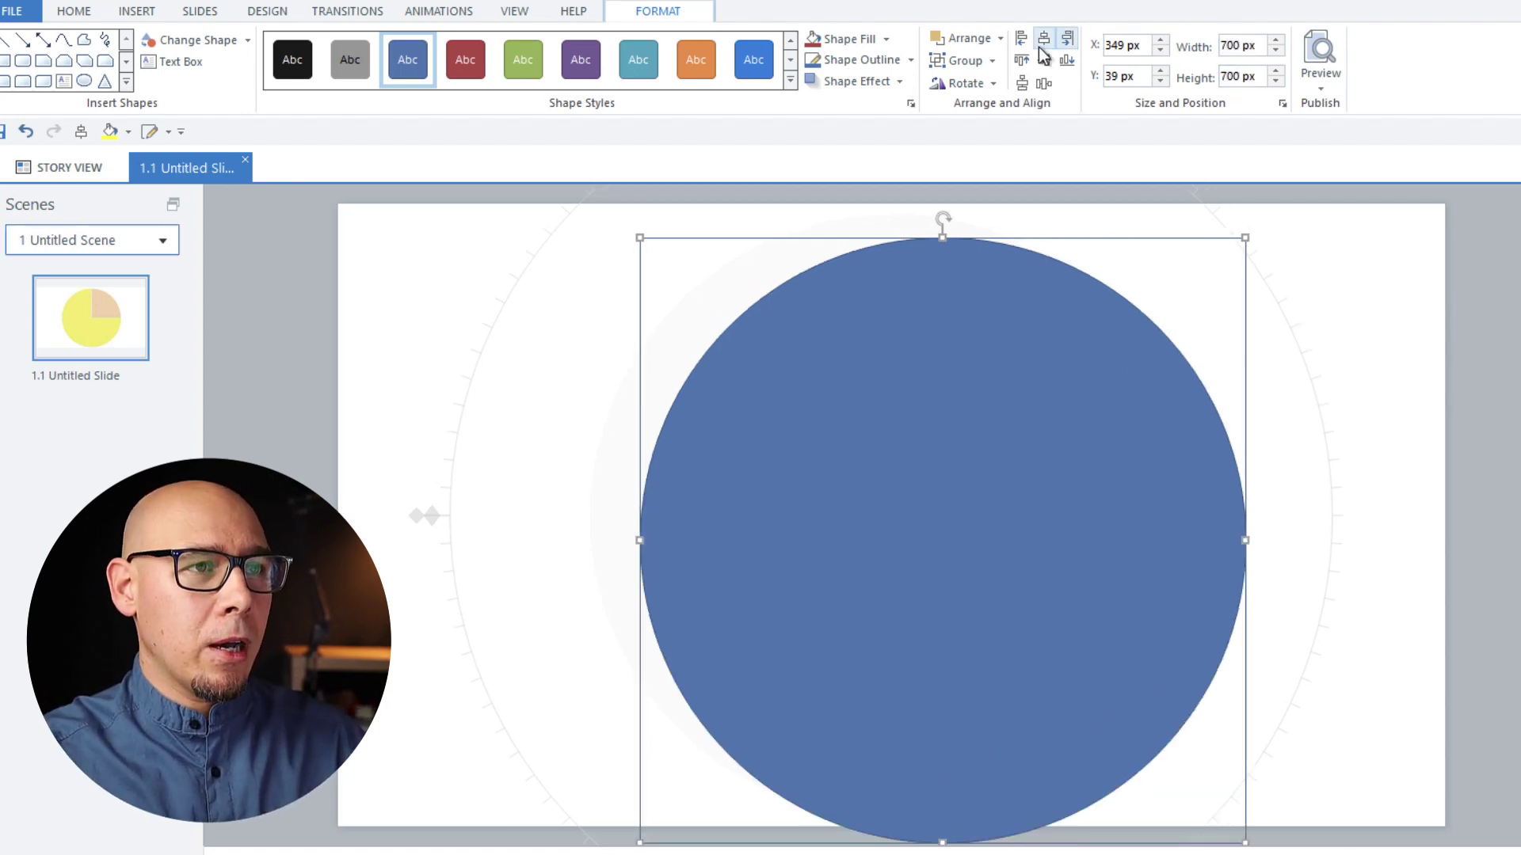
pyautogui.click(1044, 38)
pyautogui.click(1044, 60)
# Set the circle's Shape Outline to No Outline
pyautogui.click(907, 59)
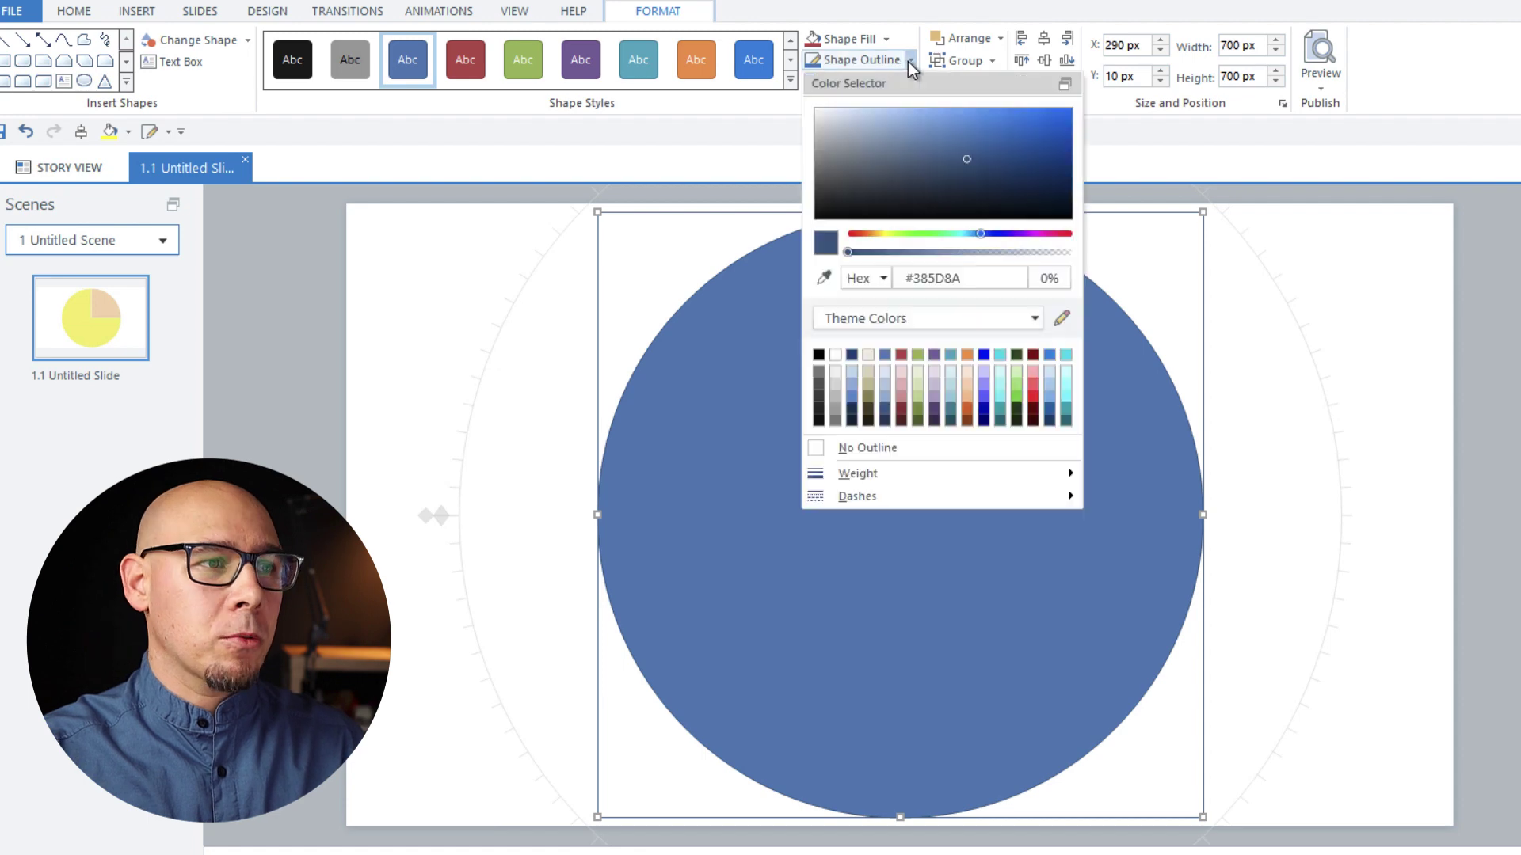
pyautogui.click(874, 452)
pyautogui.rightClick(896, 336)
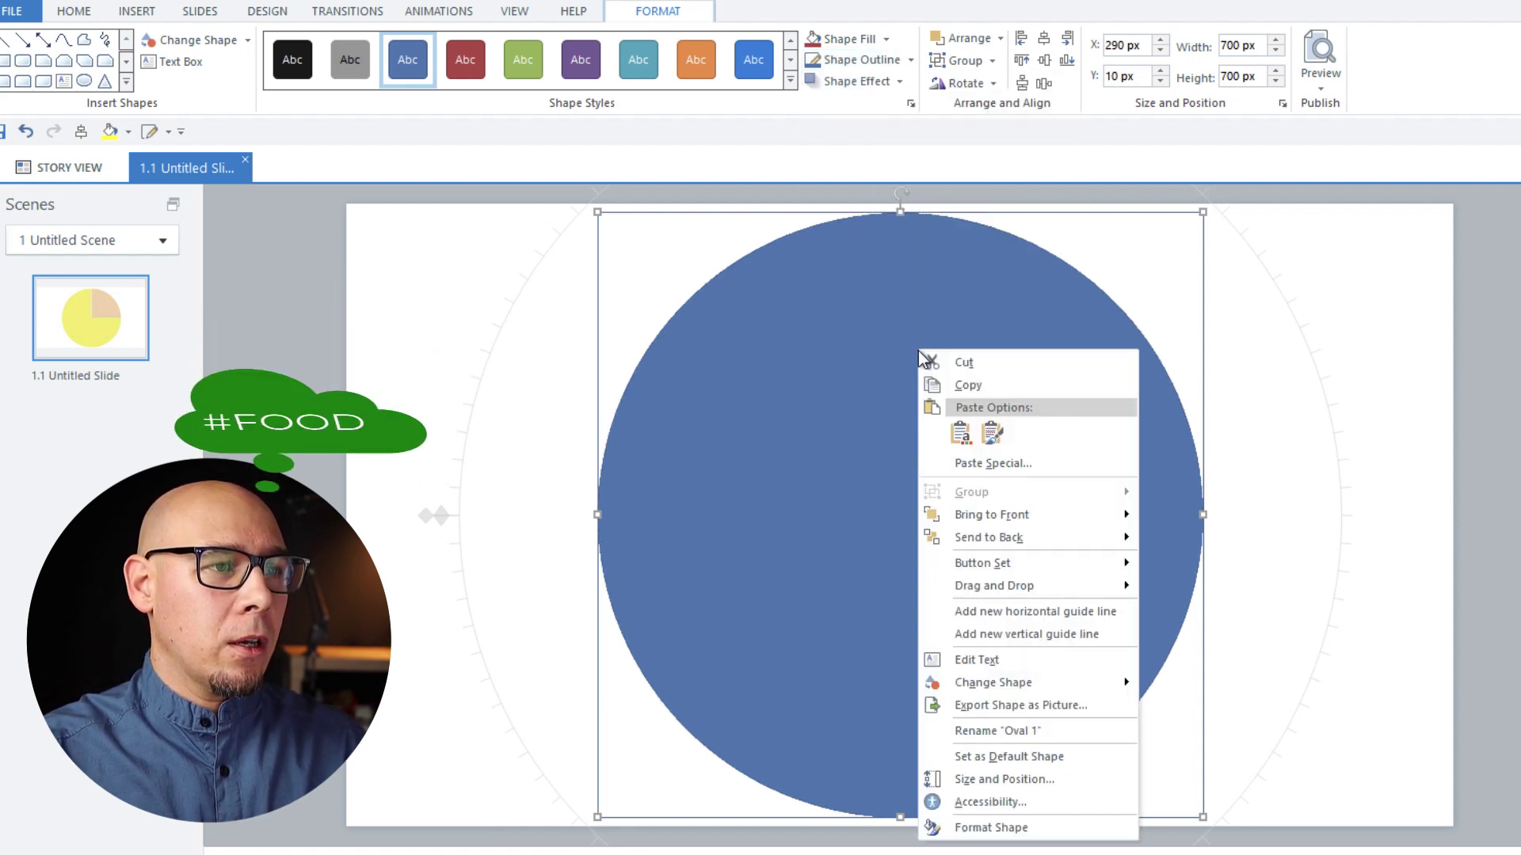
# Set the circle's fill transparency to 100% in Format Shape so it becomes invisible
pyautogui.press('Escape')
pyautogui.doubleClick(897, 333)
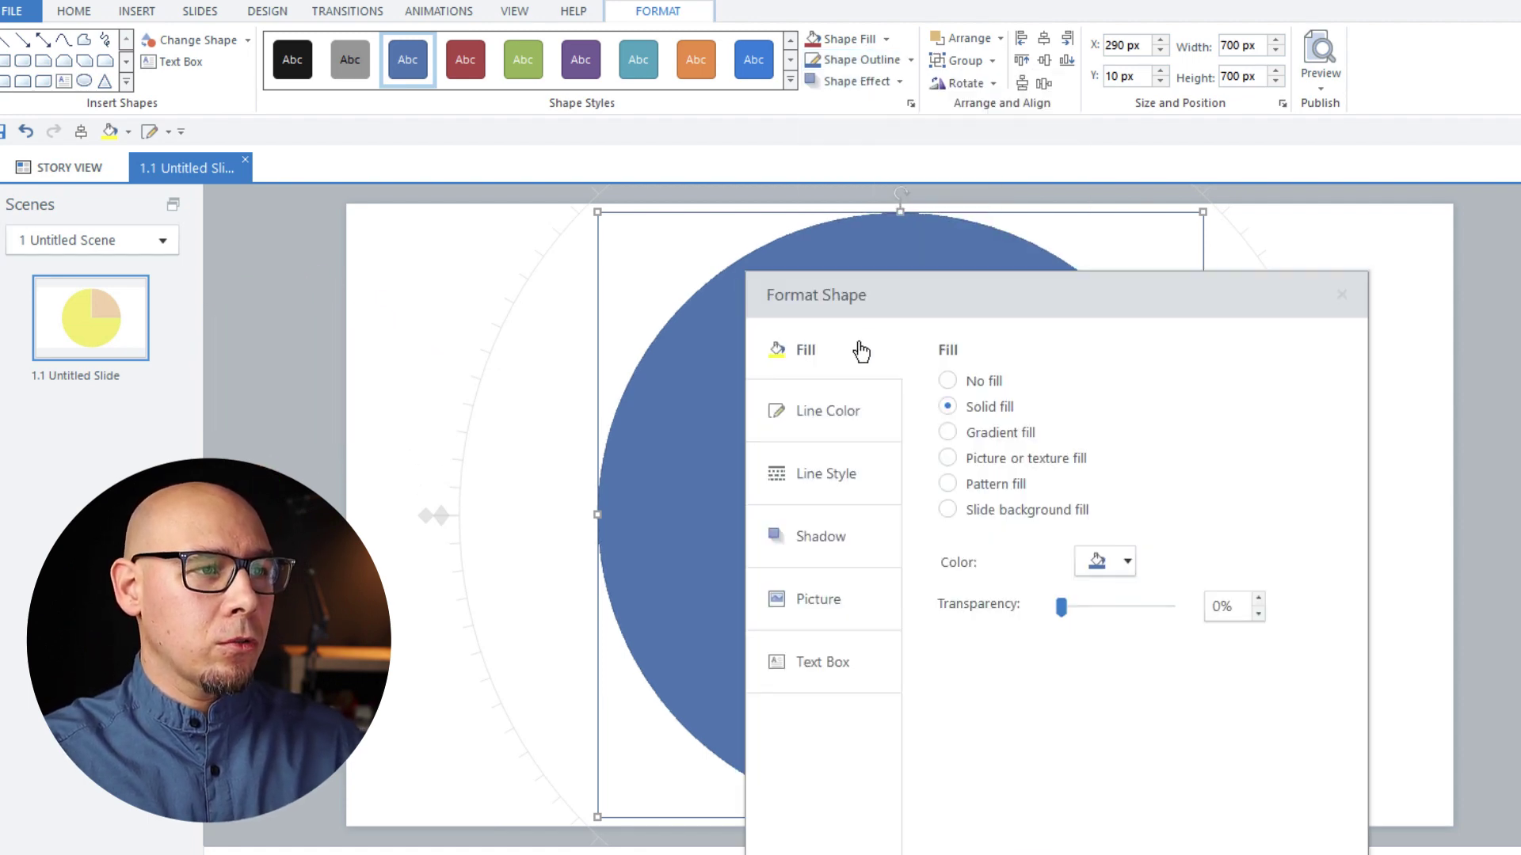
pyautogui.moveTo(1062, 609); pyautogui.dragTo(1258, 605)
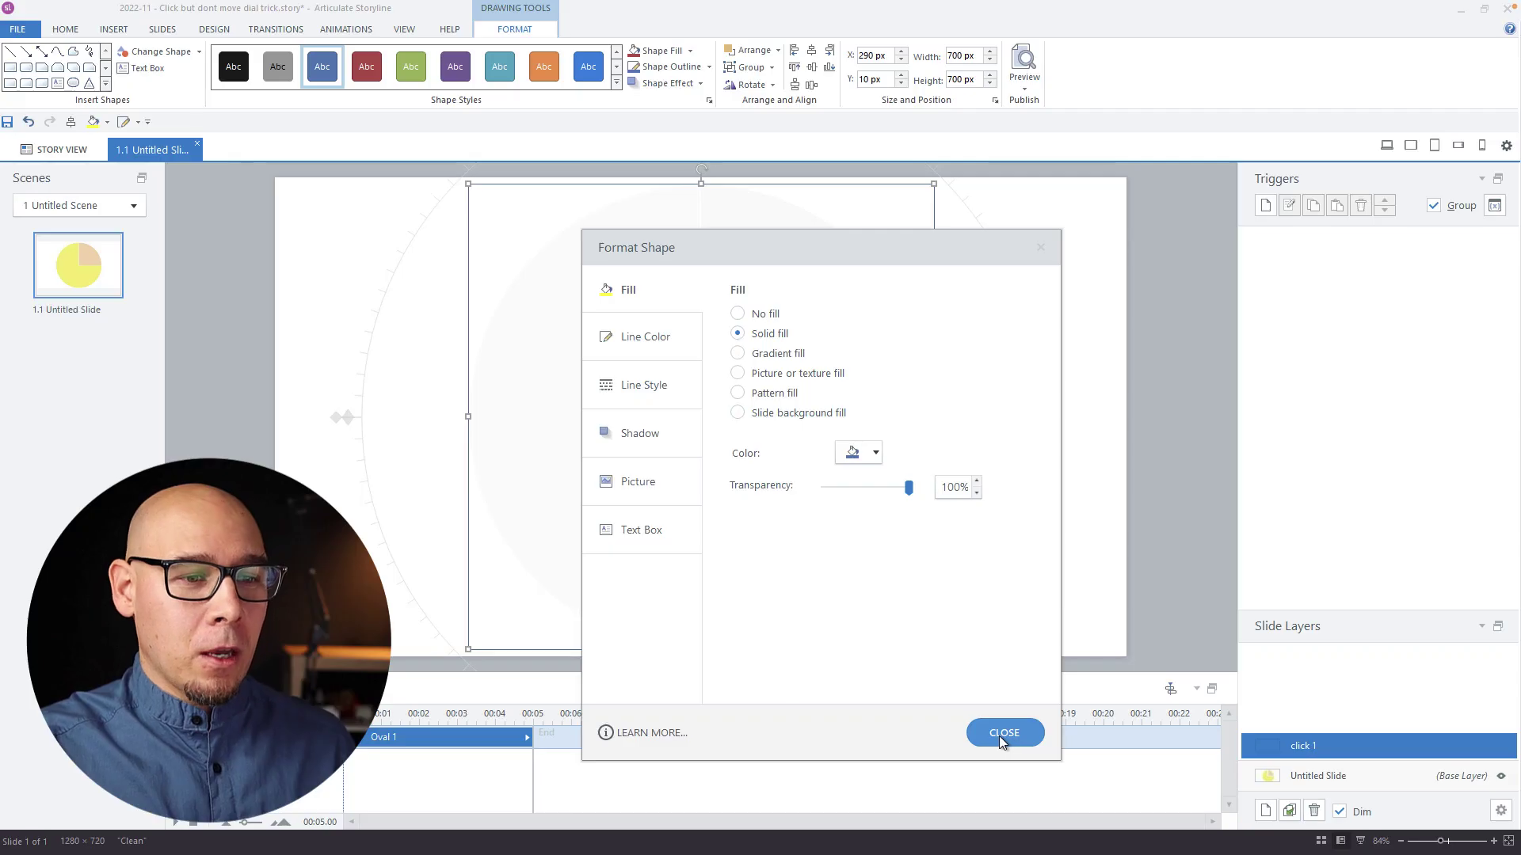
pyautogui.click(1003, 733)
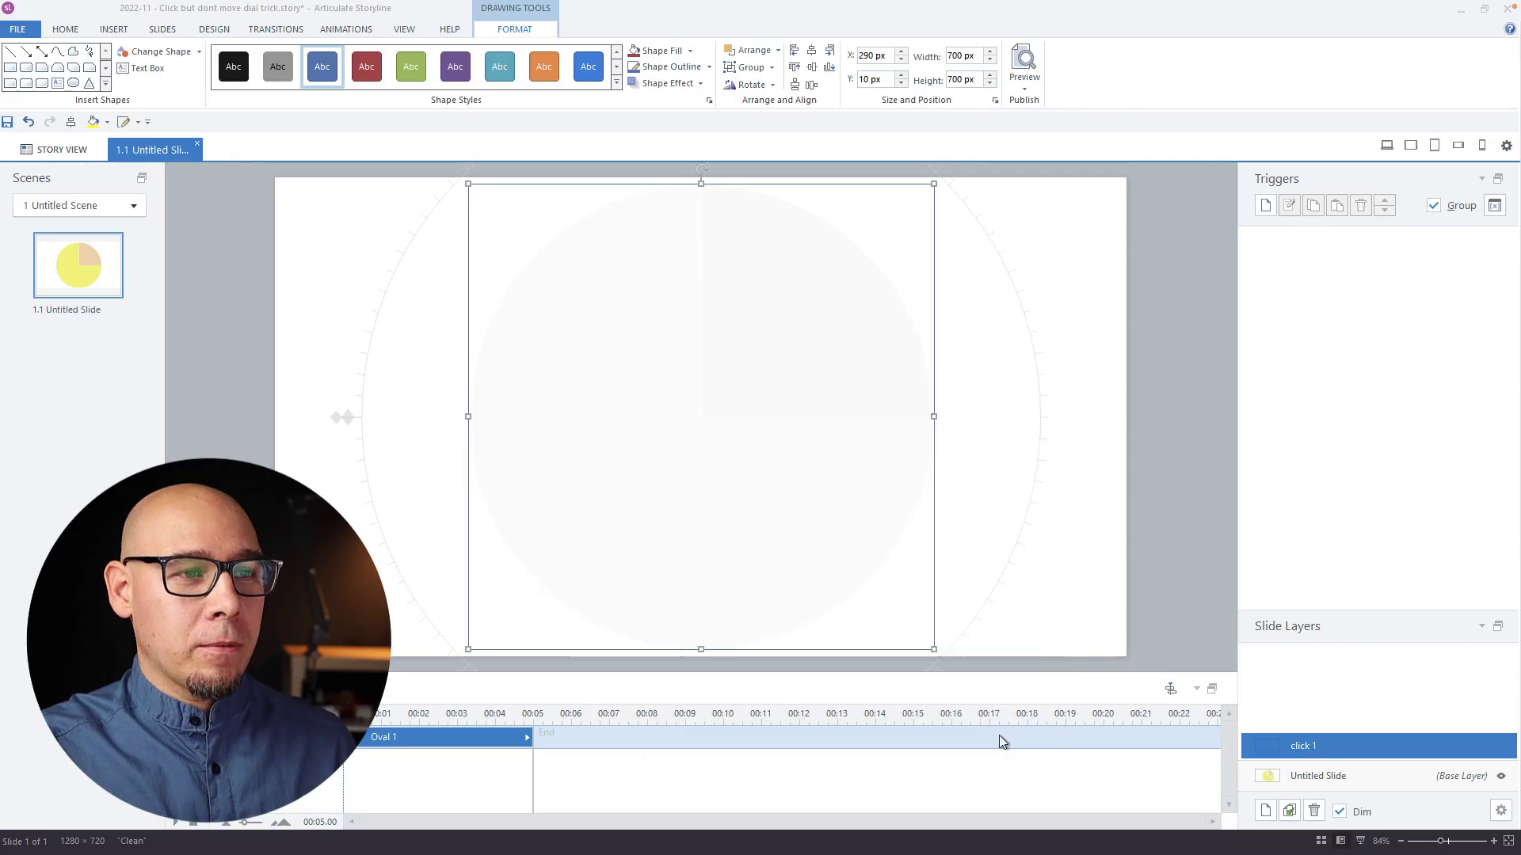
# Add a second slide layer for the message, named pie 1
pyautogui.click(1159, 472)
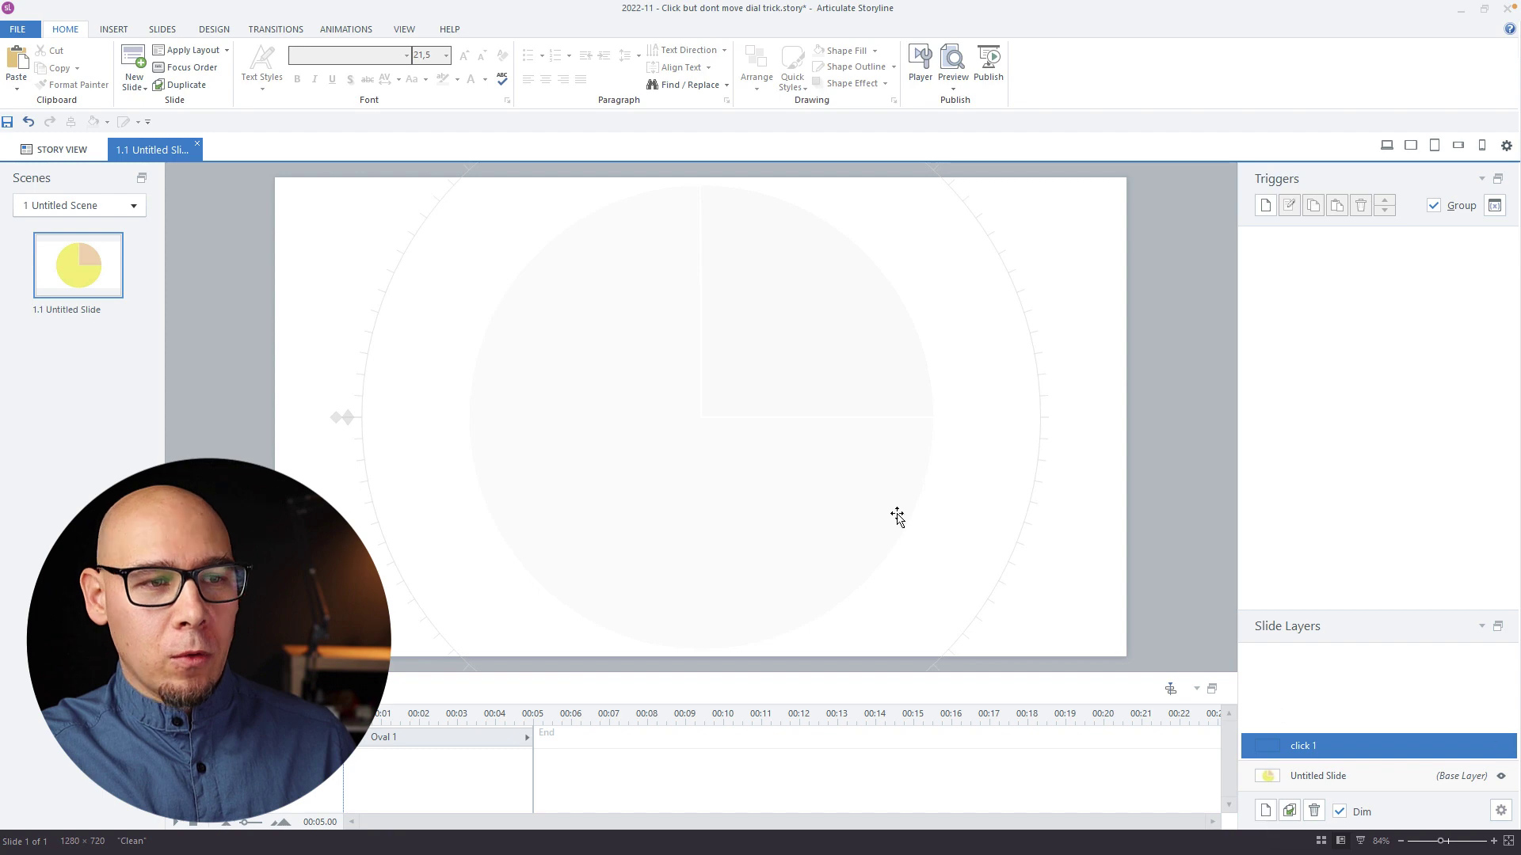
pyautogui.click(875, 458)
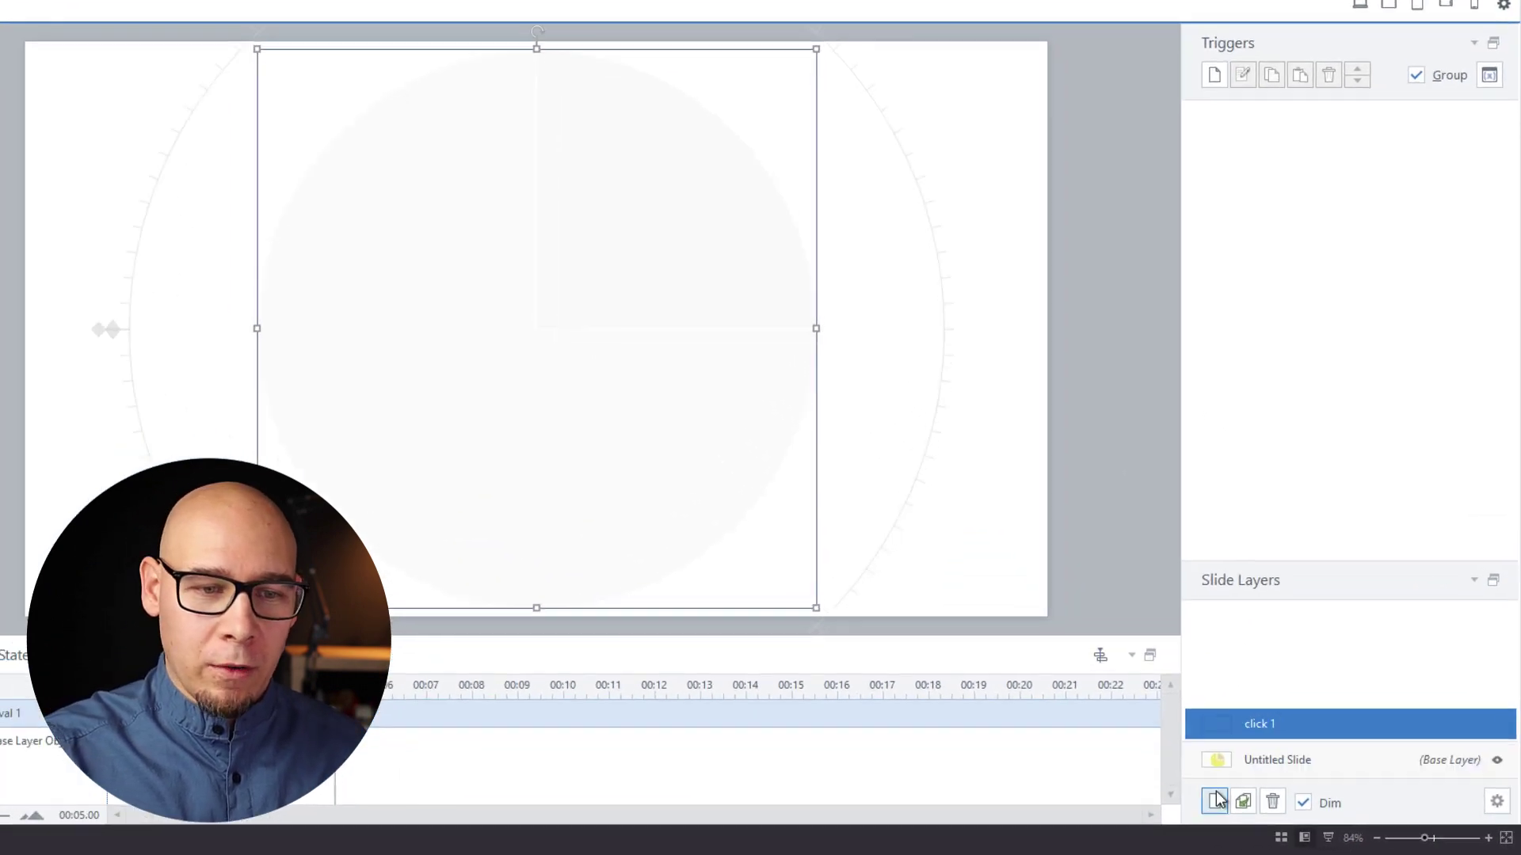
pyautogui.click(1265, 811)
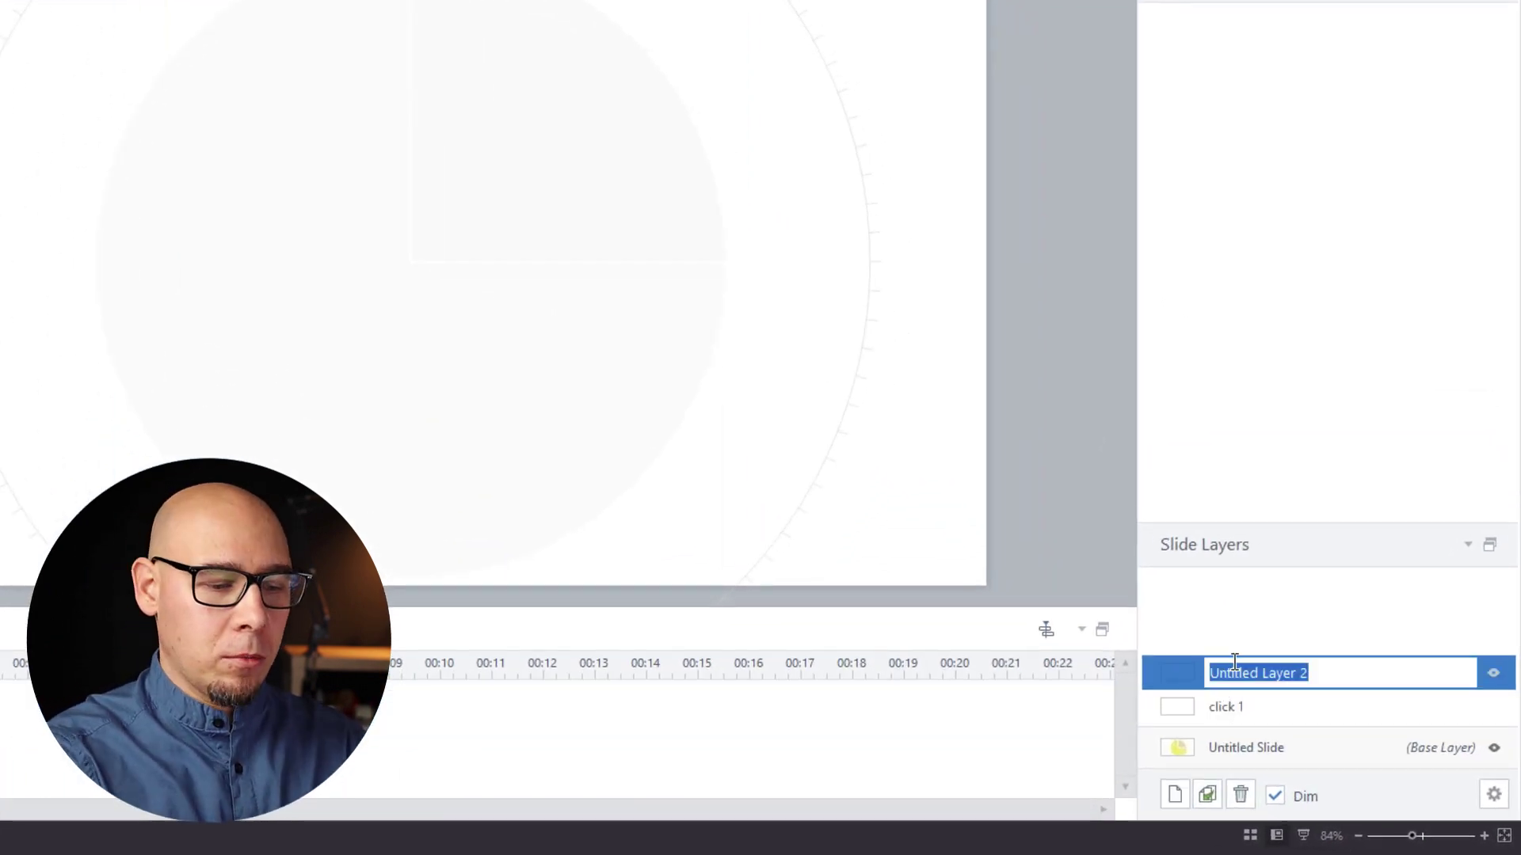
pyautogui.write('cl')
pyautogui.press('BackSpace')
pyautogui.press('BackSpace')
pyautogui.write('p')
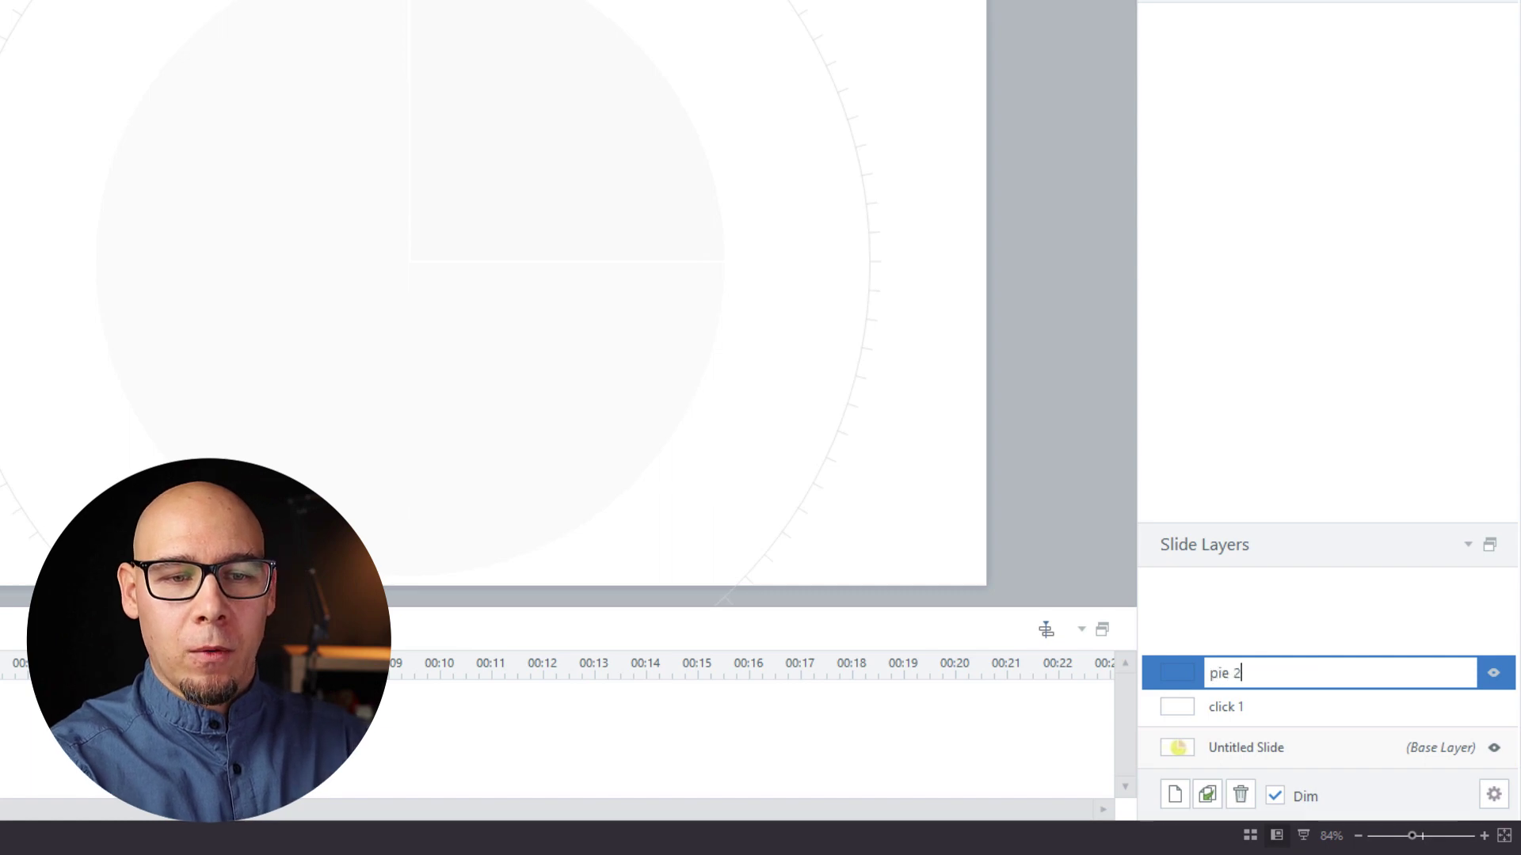
pyautogui.write('ie 2')
pyautogui.press('Return')
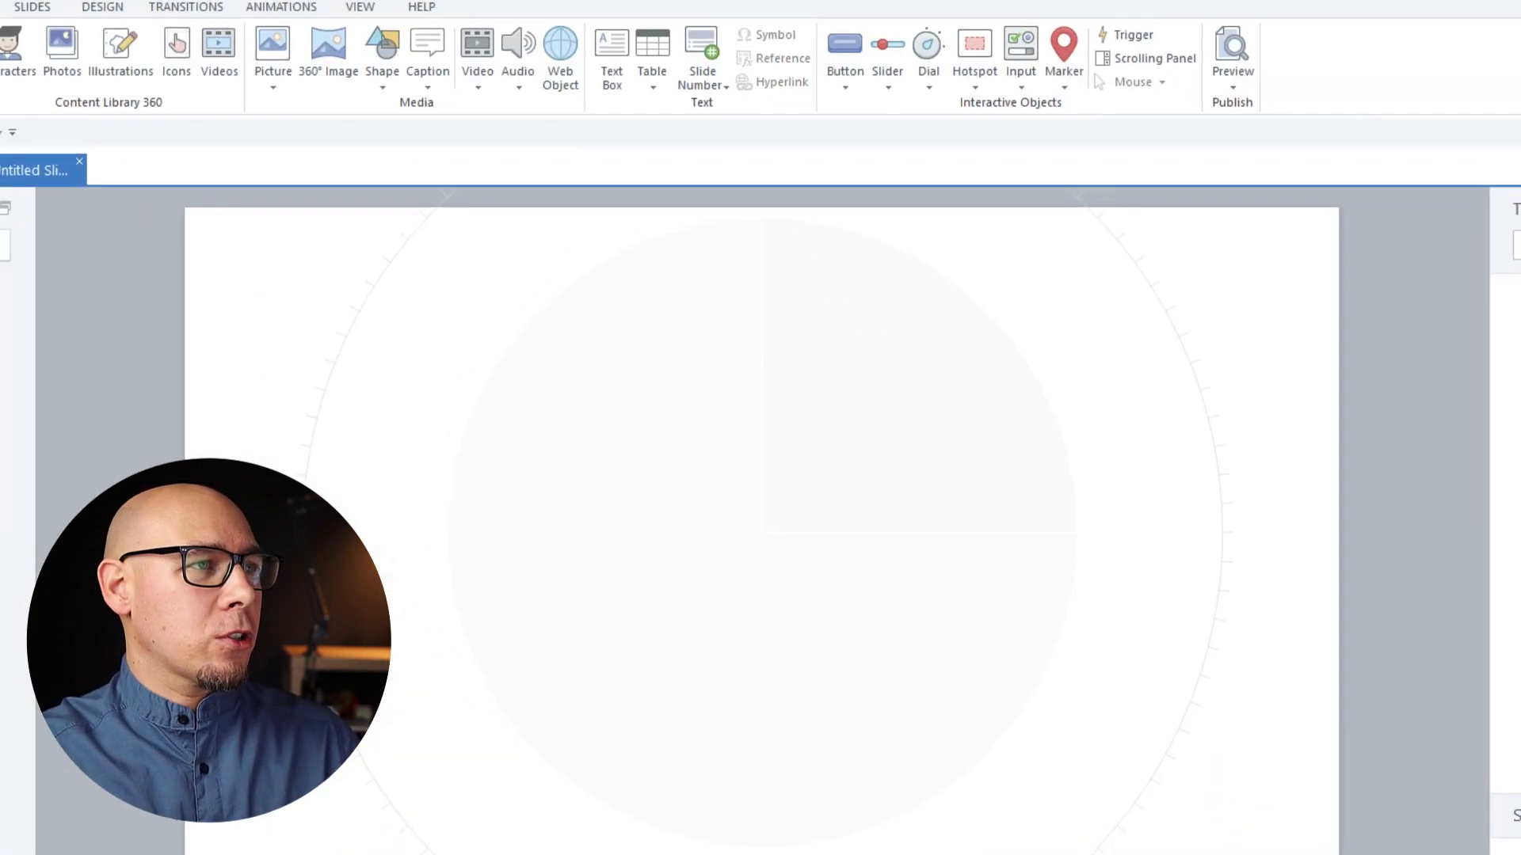
# Place a text box reading 'this is it' over the pie's upper-right quarter
pyautogui.click(614, 67)
pyautogui.click(782, 492)
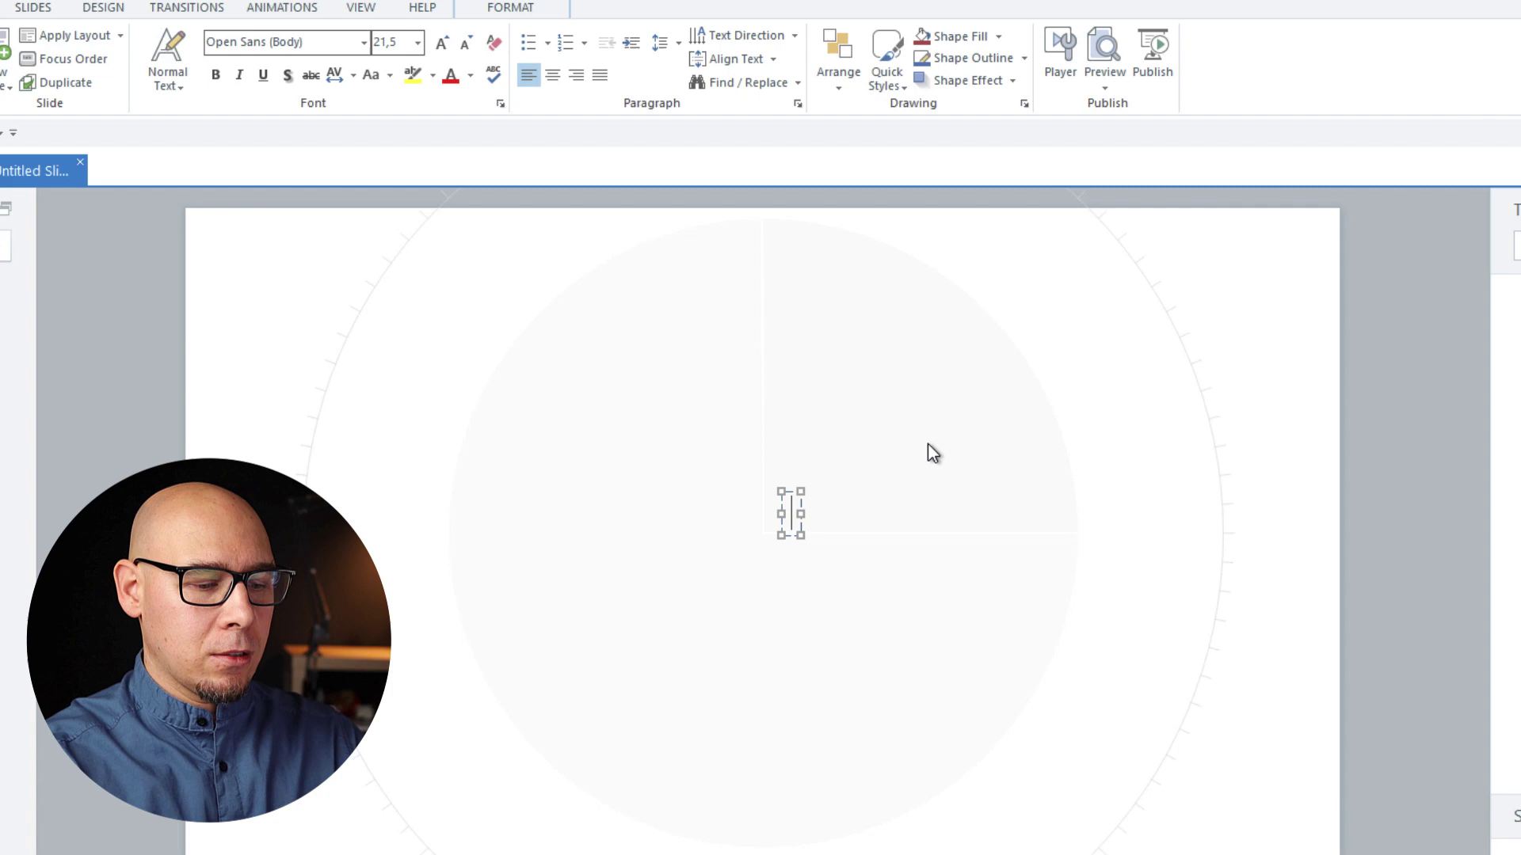
pyautogui.write('this is it')
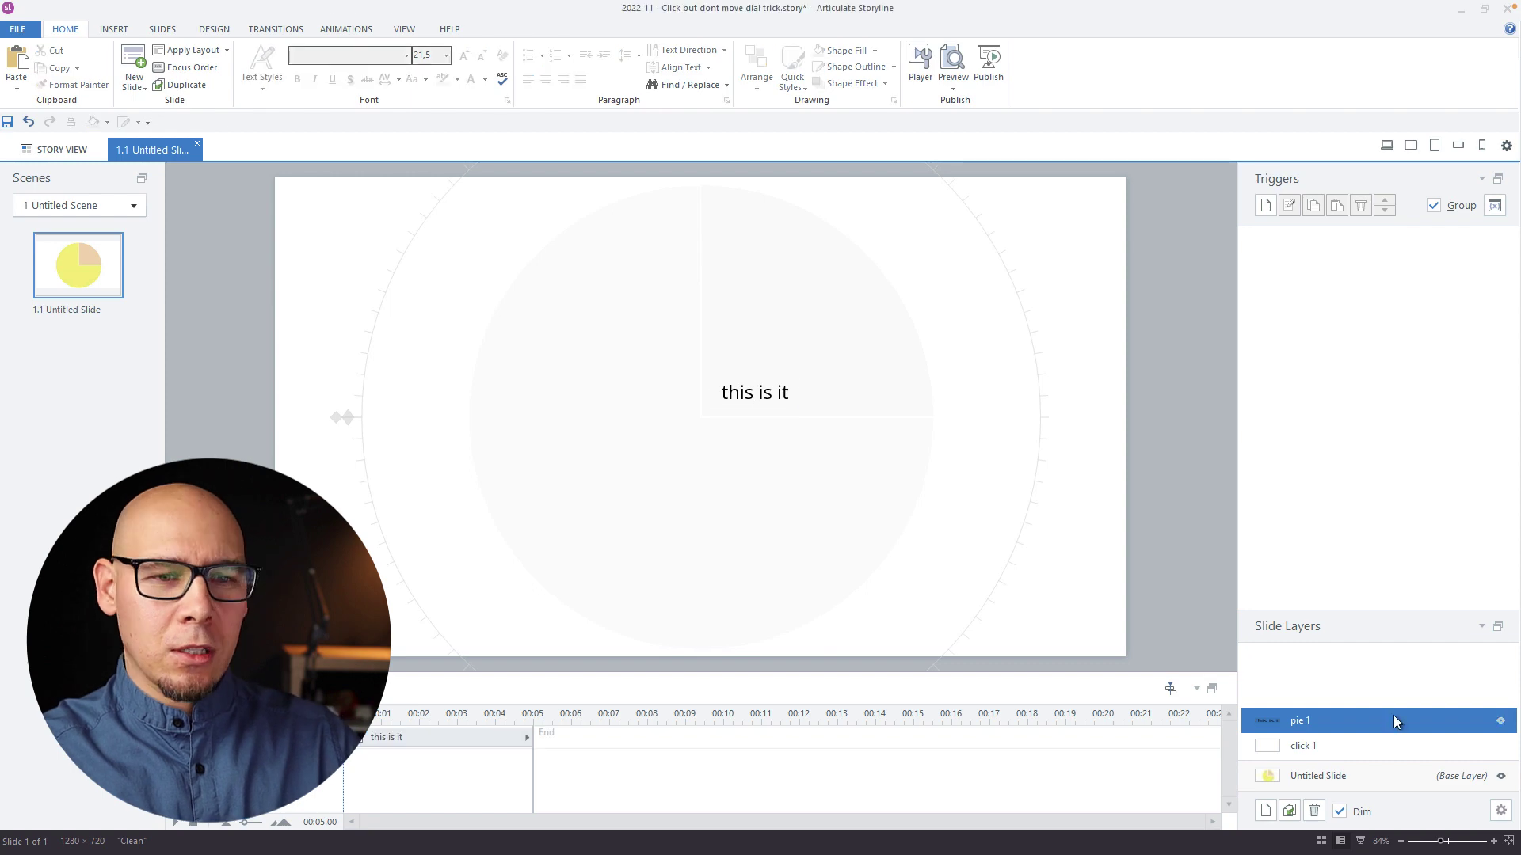
# On the click 1 layer, add a trigger that shows layer pie 1 when Oval 1 is clicked
pyautogui.click(1331, 745)
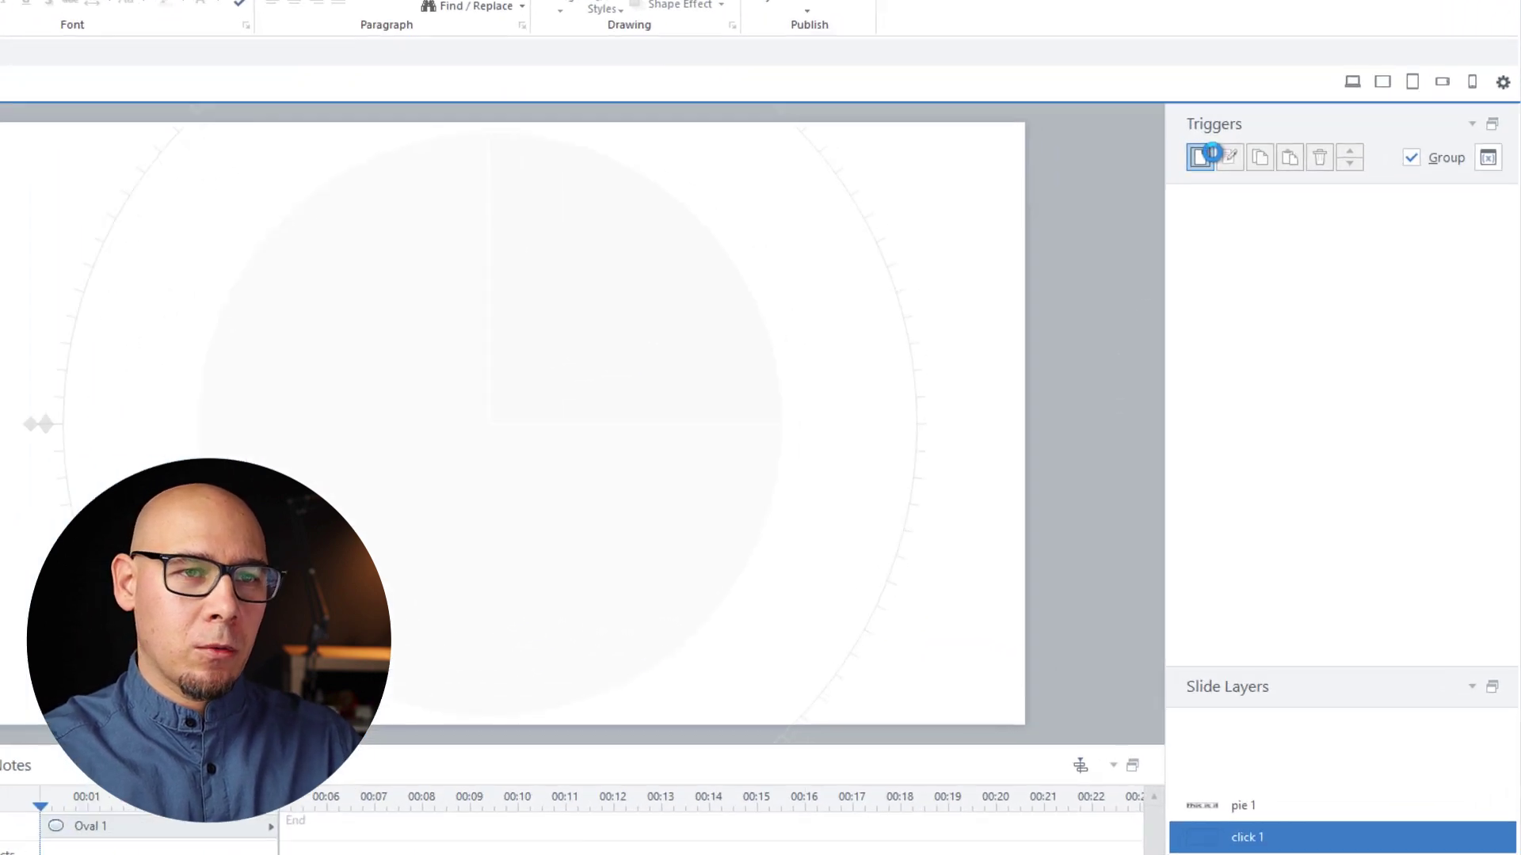
pyautogui.click(1201, 156)
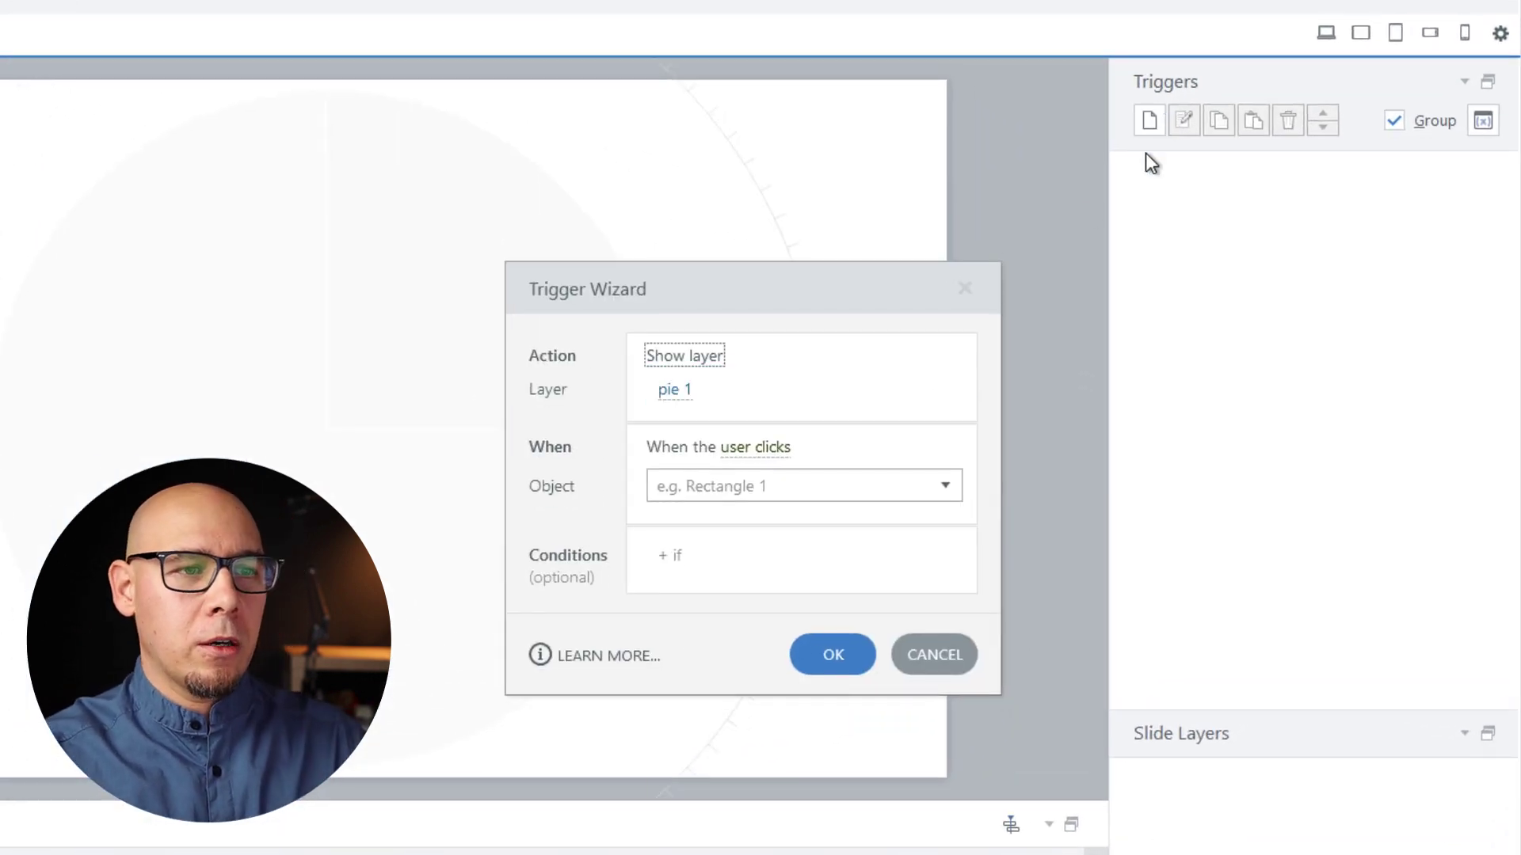
pyautogui.click(753, 484)
pyautogui.click(737, 594)
pyautogui.click(824, 641)
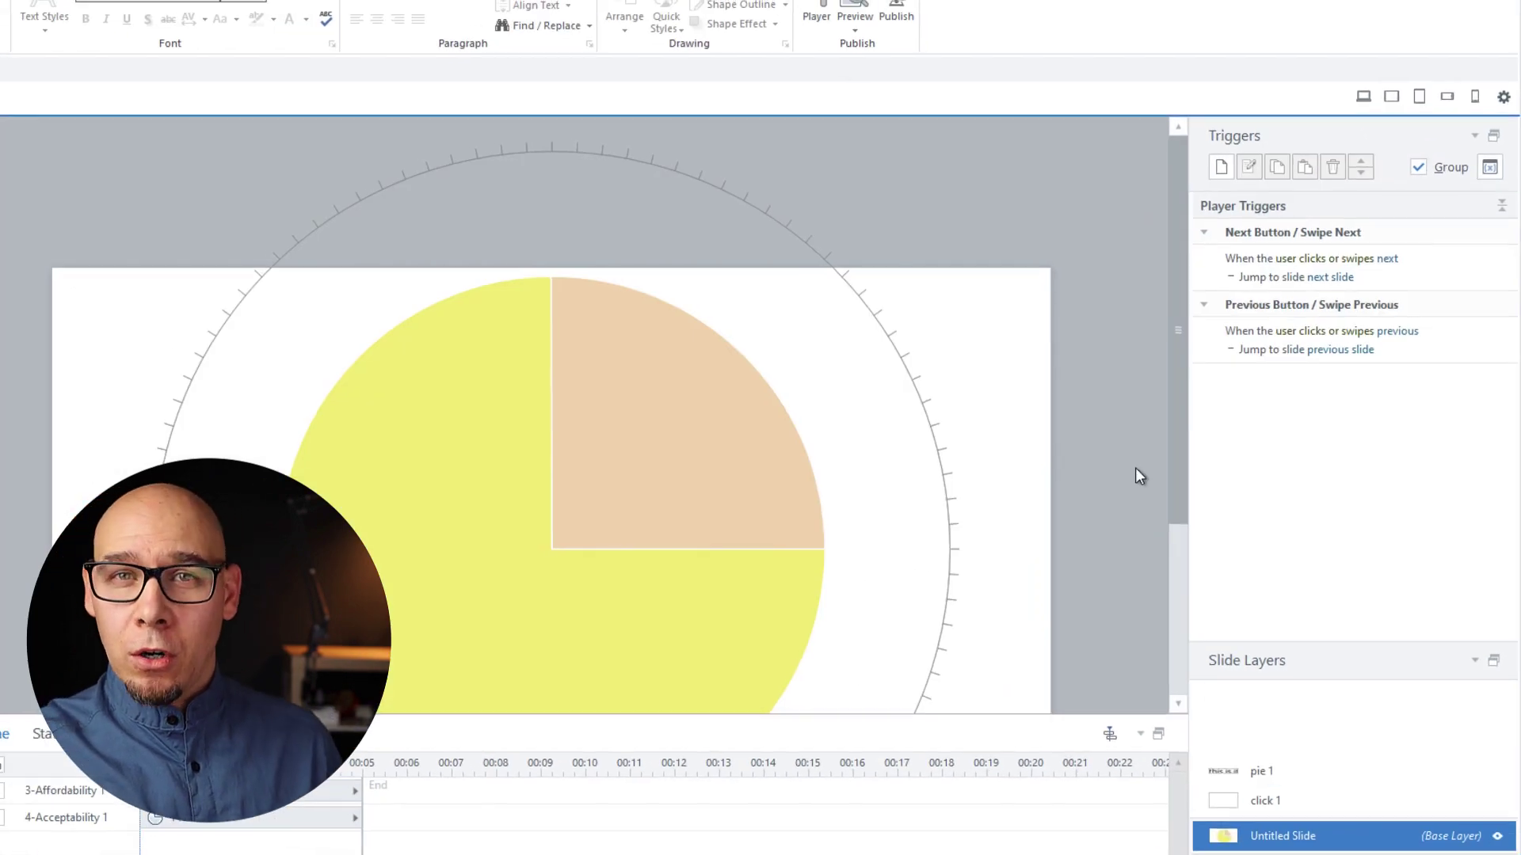
# Add a trigger showing layer click 1 when the mouse hovers over 3-Affordability 1, without conditions
pyautogui.click(707, 403)
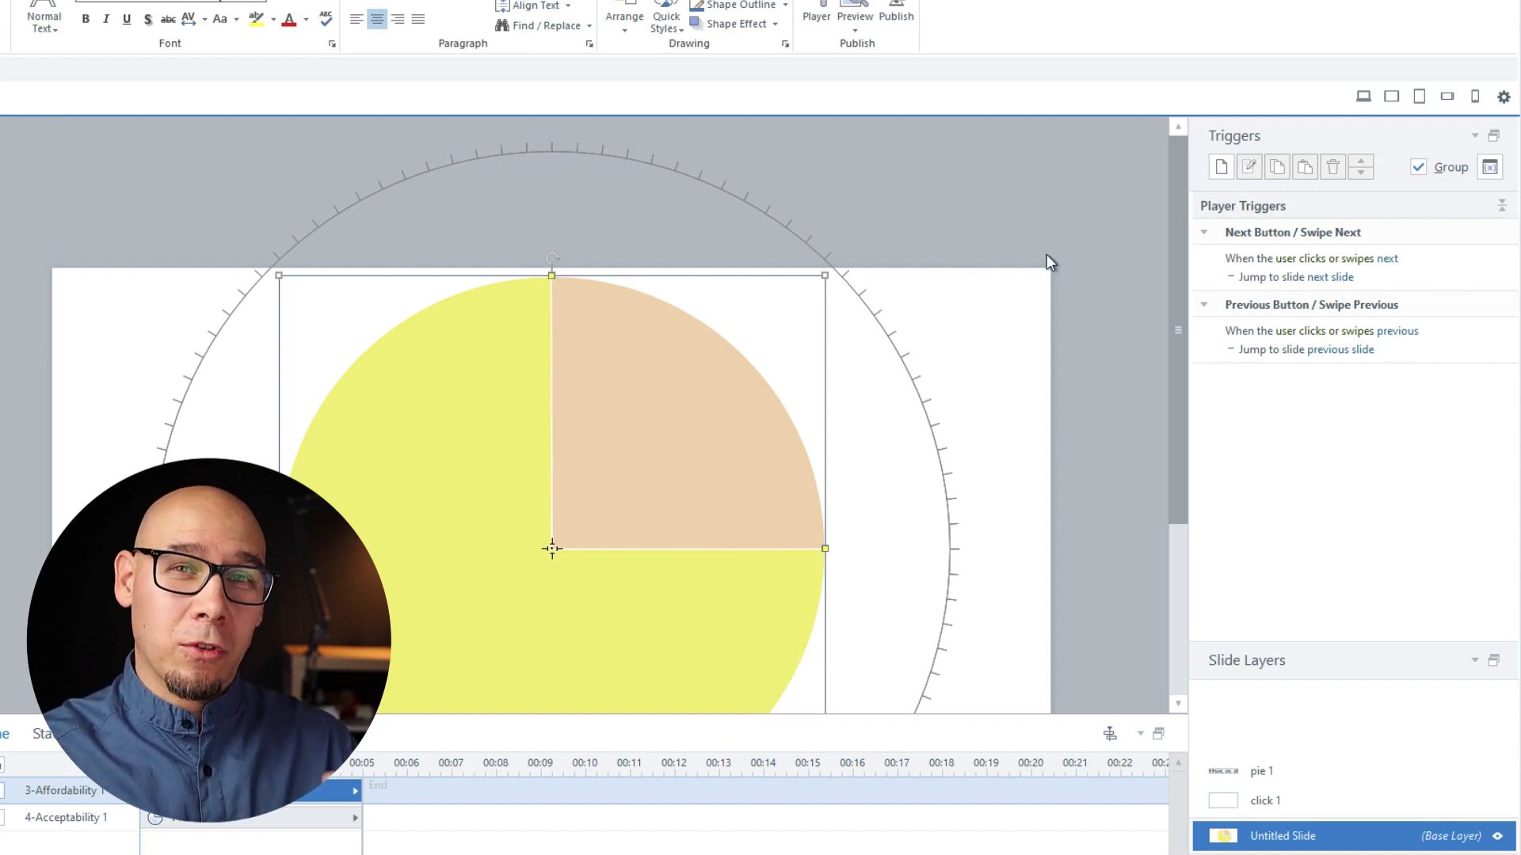
pyautogui.click(1222, 167)
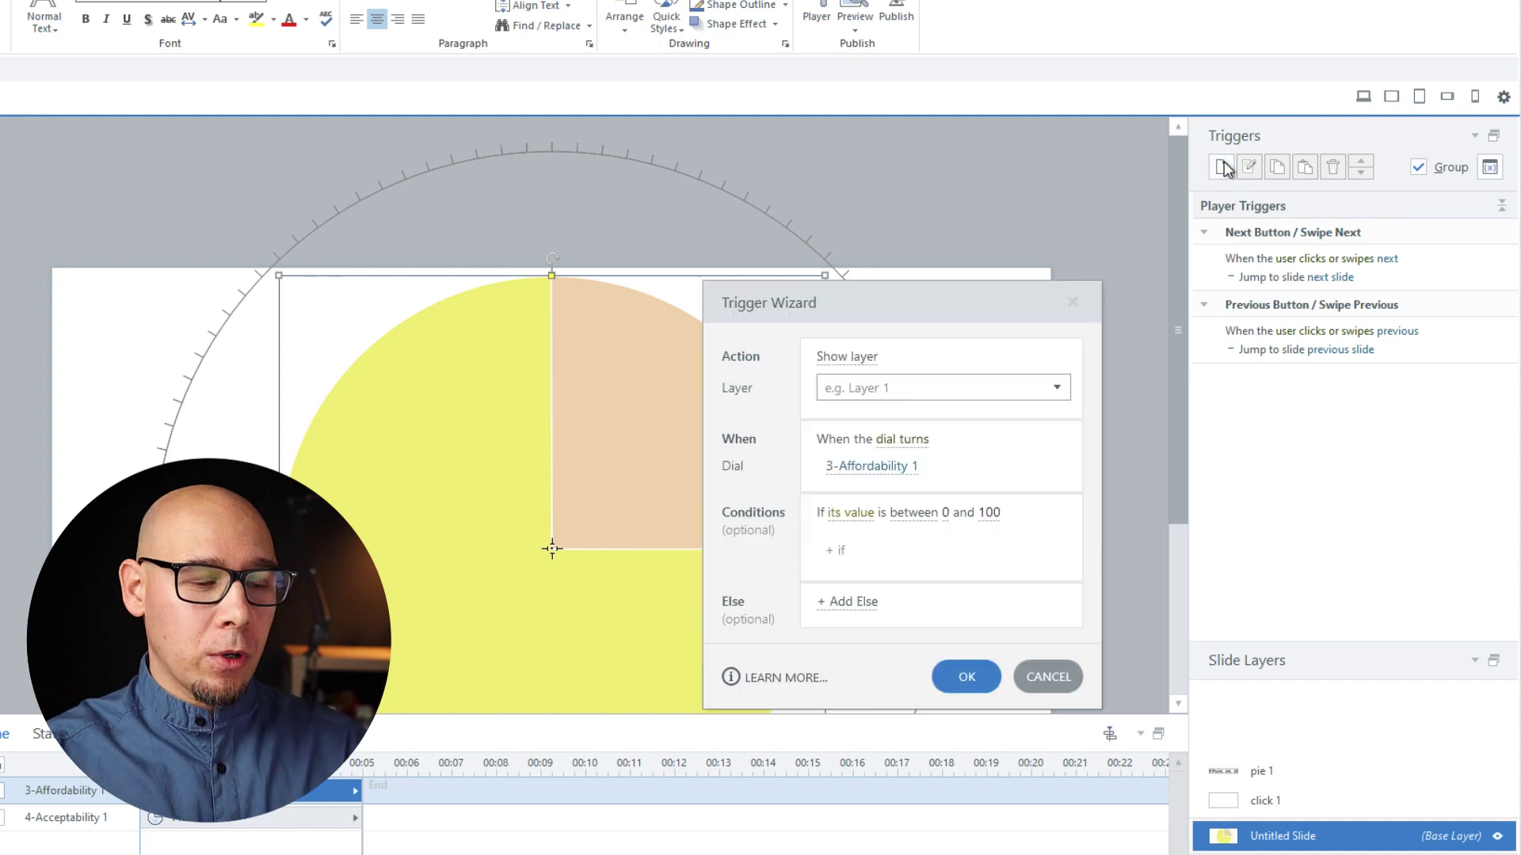
pyautogui.write('pie 1')
pyautogui.press('Return')
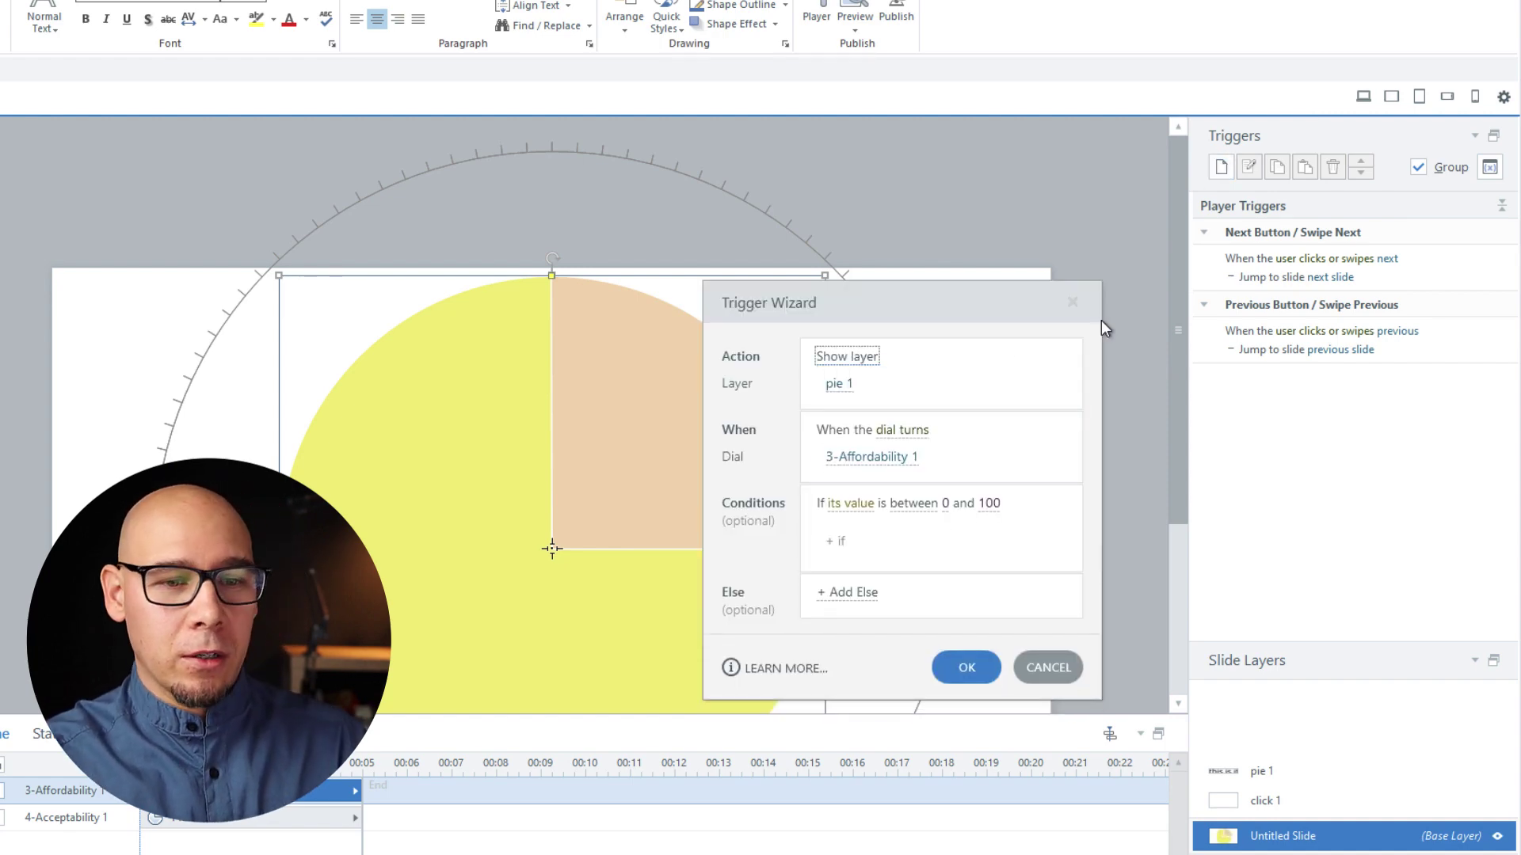
pyautogui.click(841, 384)
pyautogui.click(880, 523)
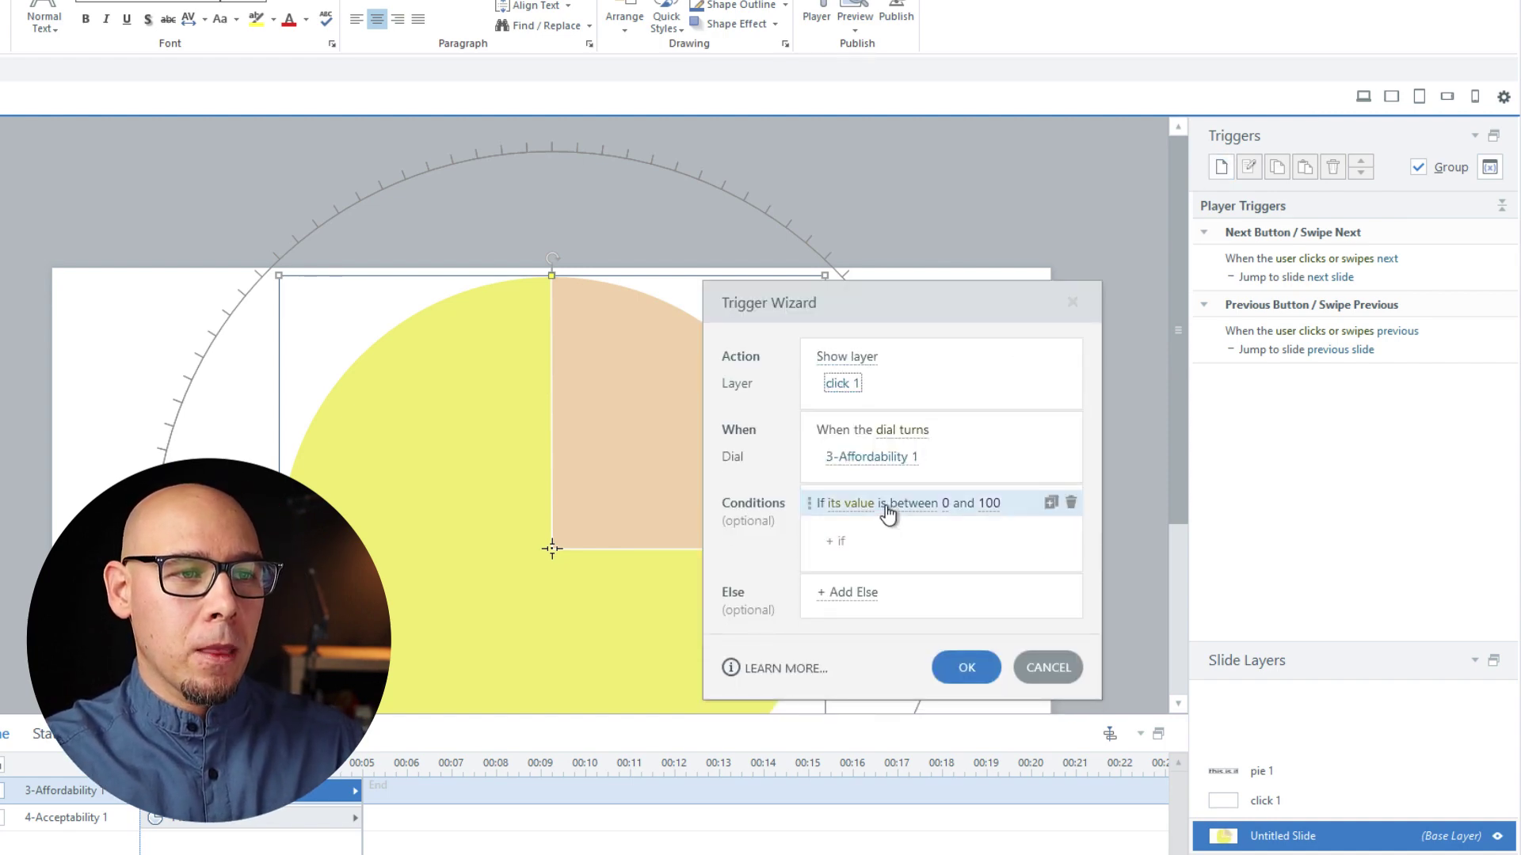
pyautogui.click(890, 432)
pyautogui.write('mou')
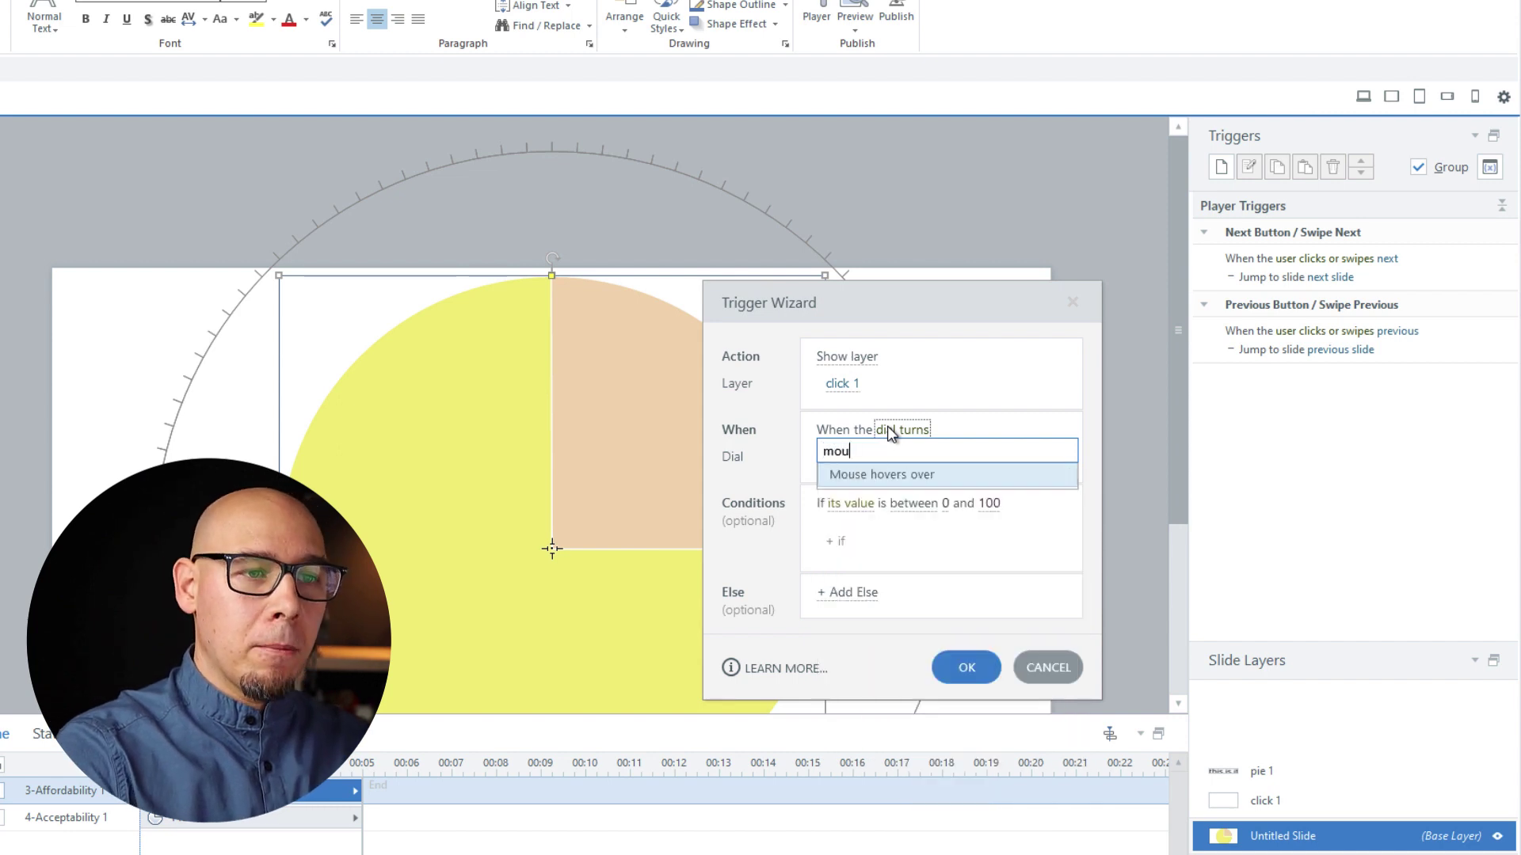
pyautogui.press('Return')
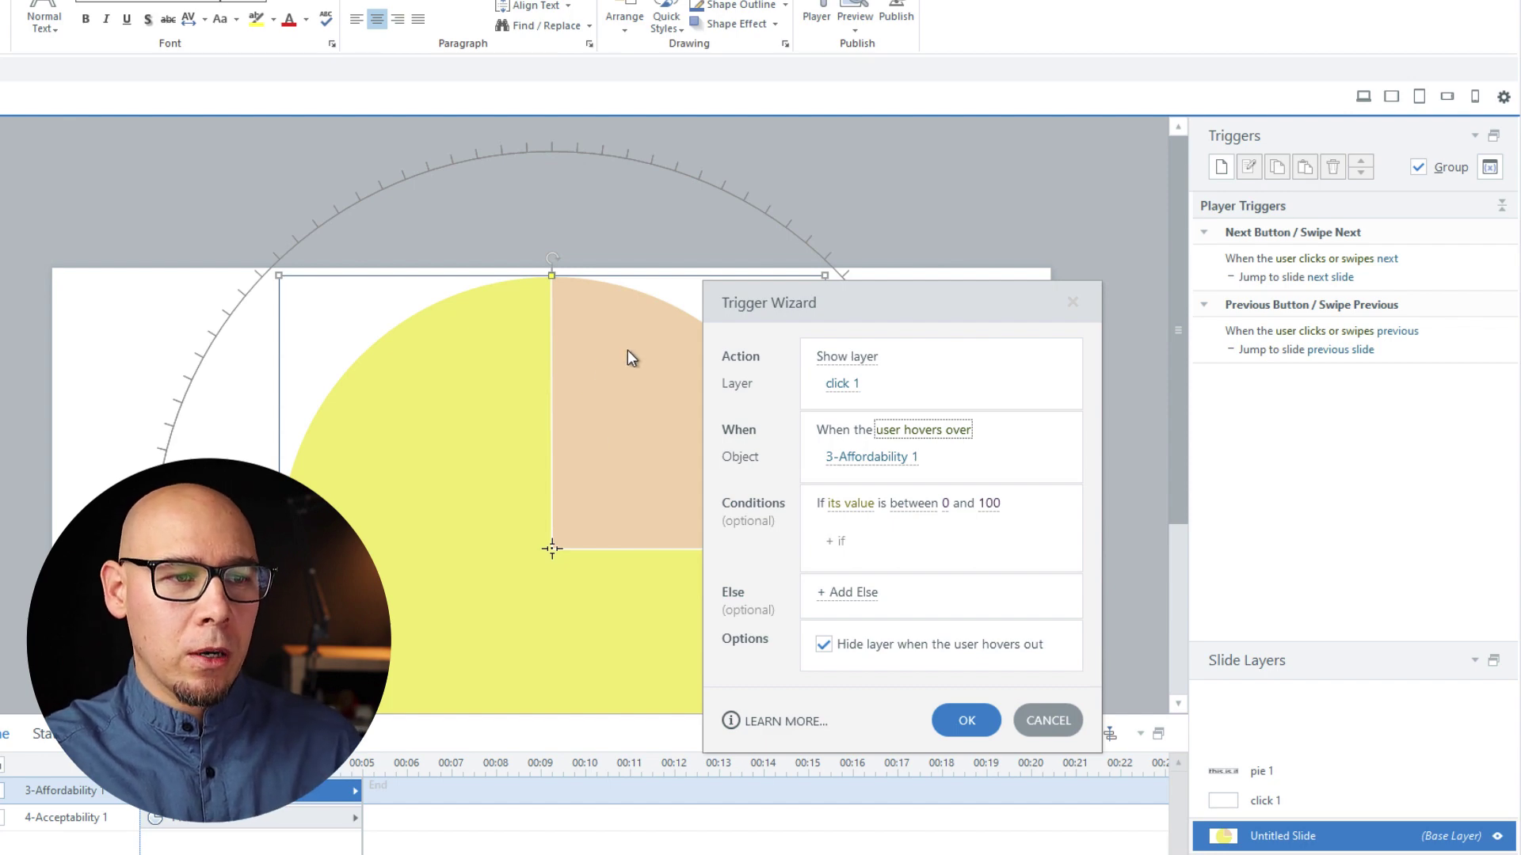
pyautogui.click(1071, 503)
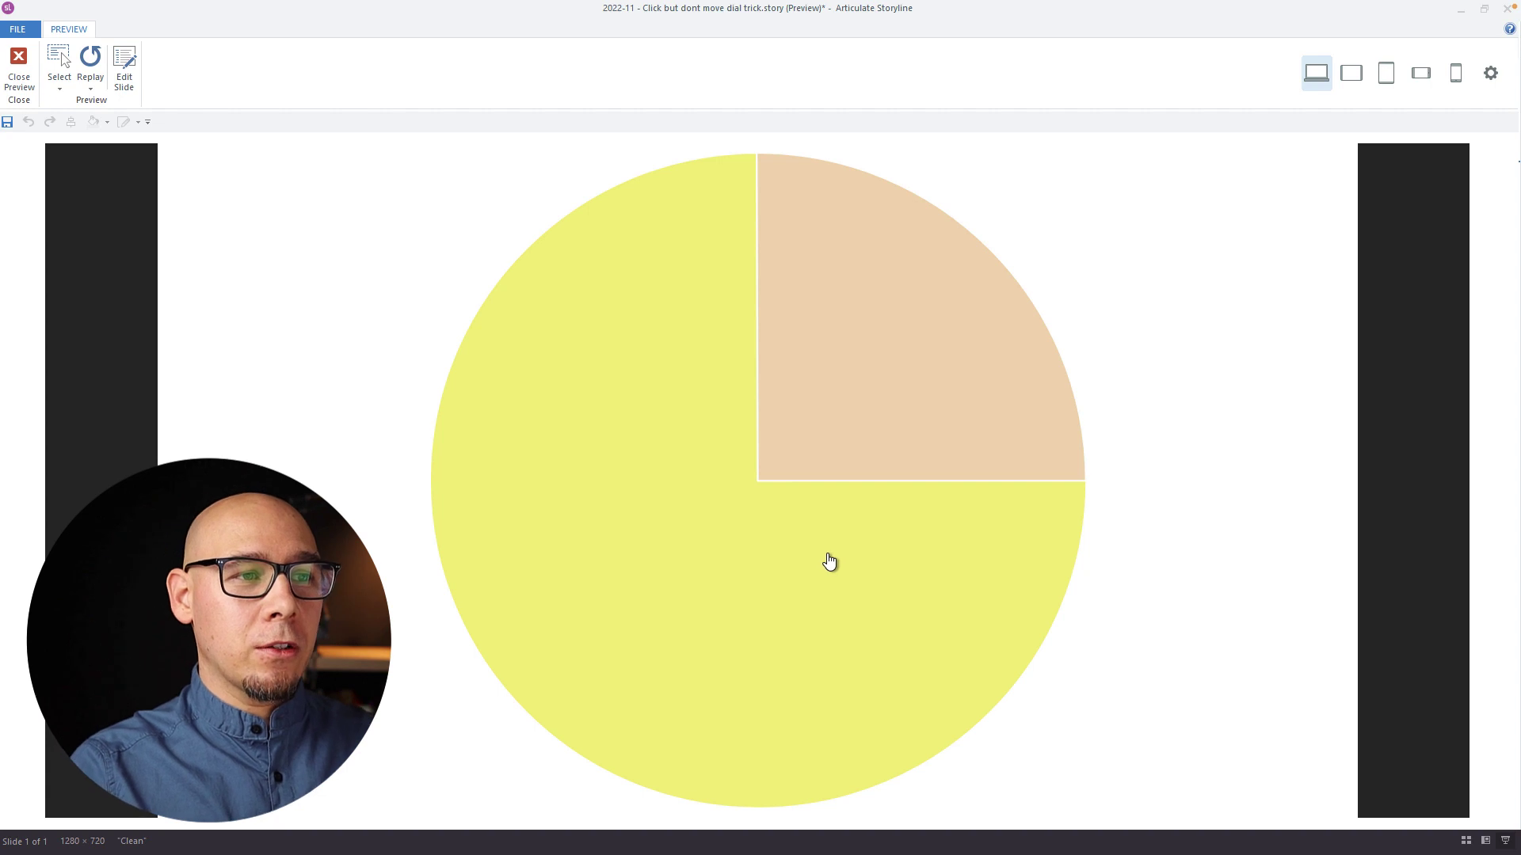
# Test peach-slice and yellow-area clicks in preview, including after rotating the dial, then resume editing
pyautogui.click(895, 346)
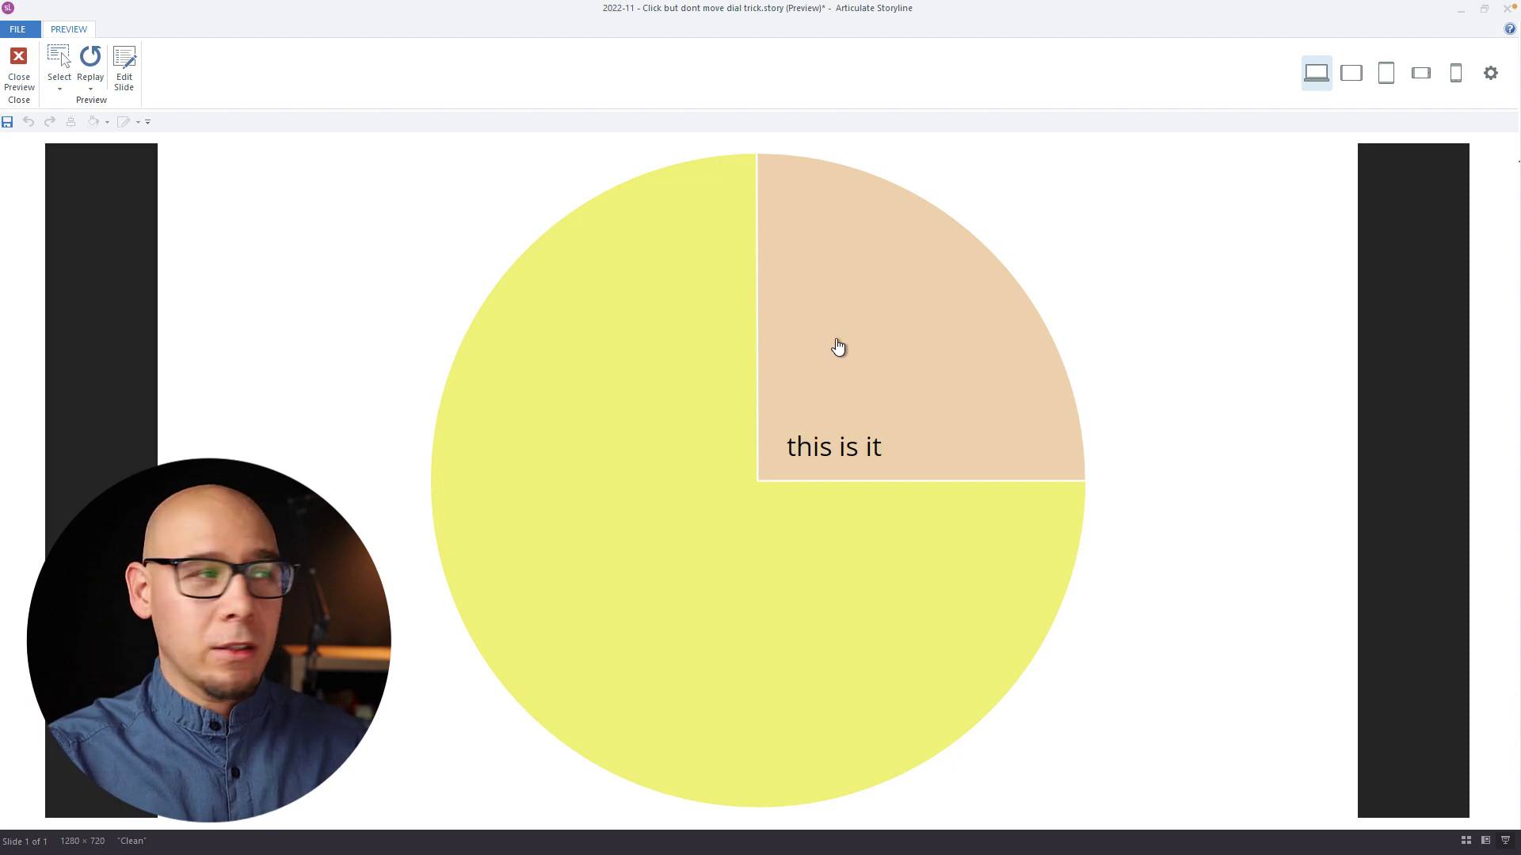
pyautogui.click(93, 59)
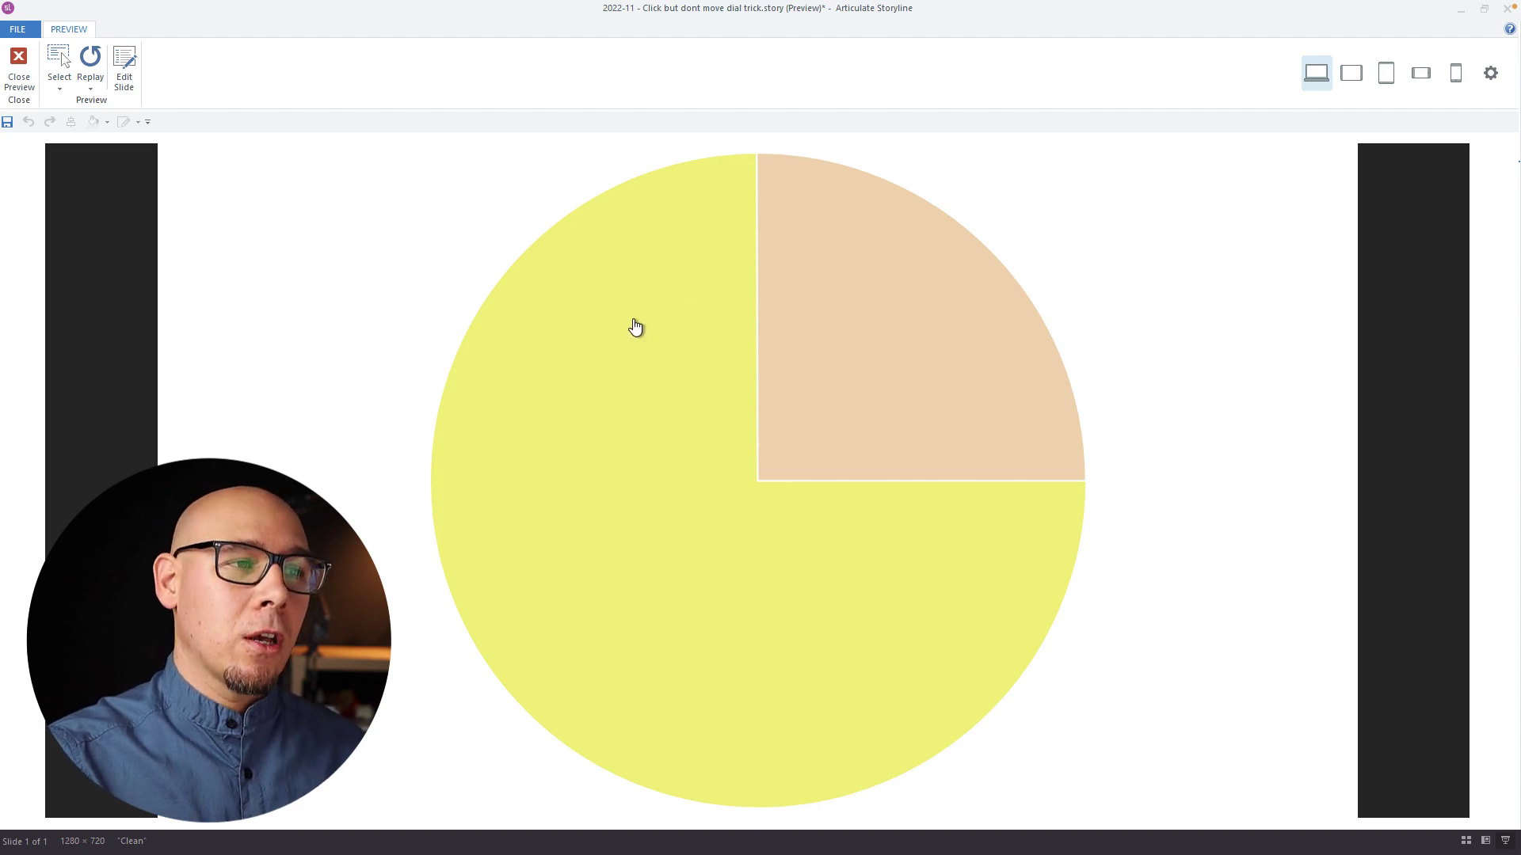
pyautogui.click(847, 396)
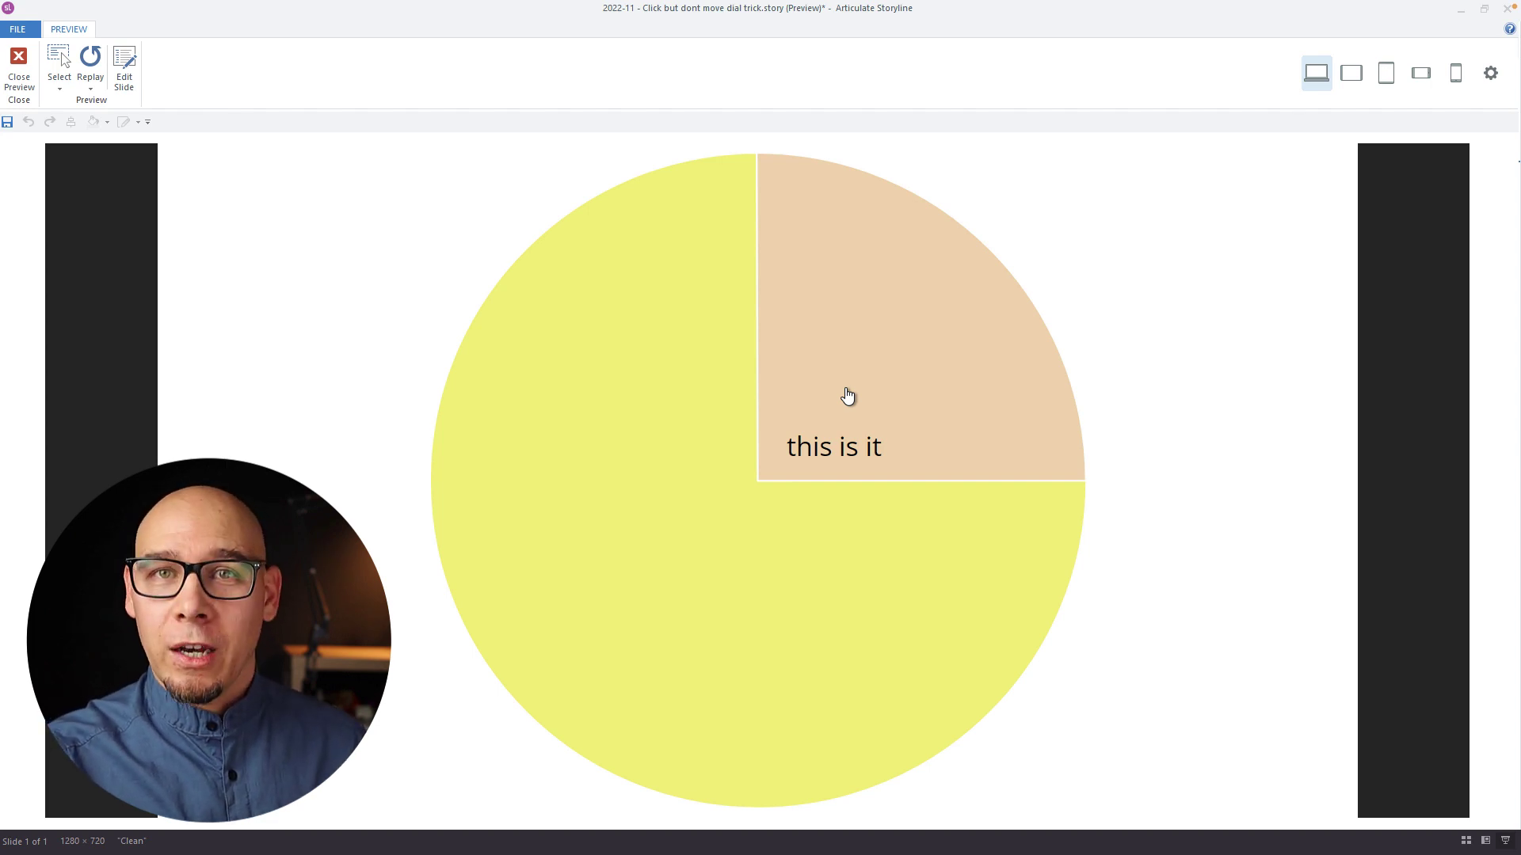
pyautogui.click(968, 537)
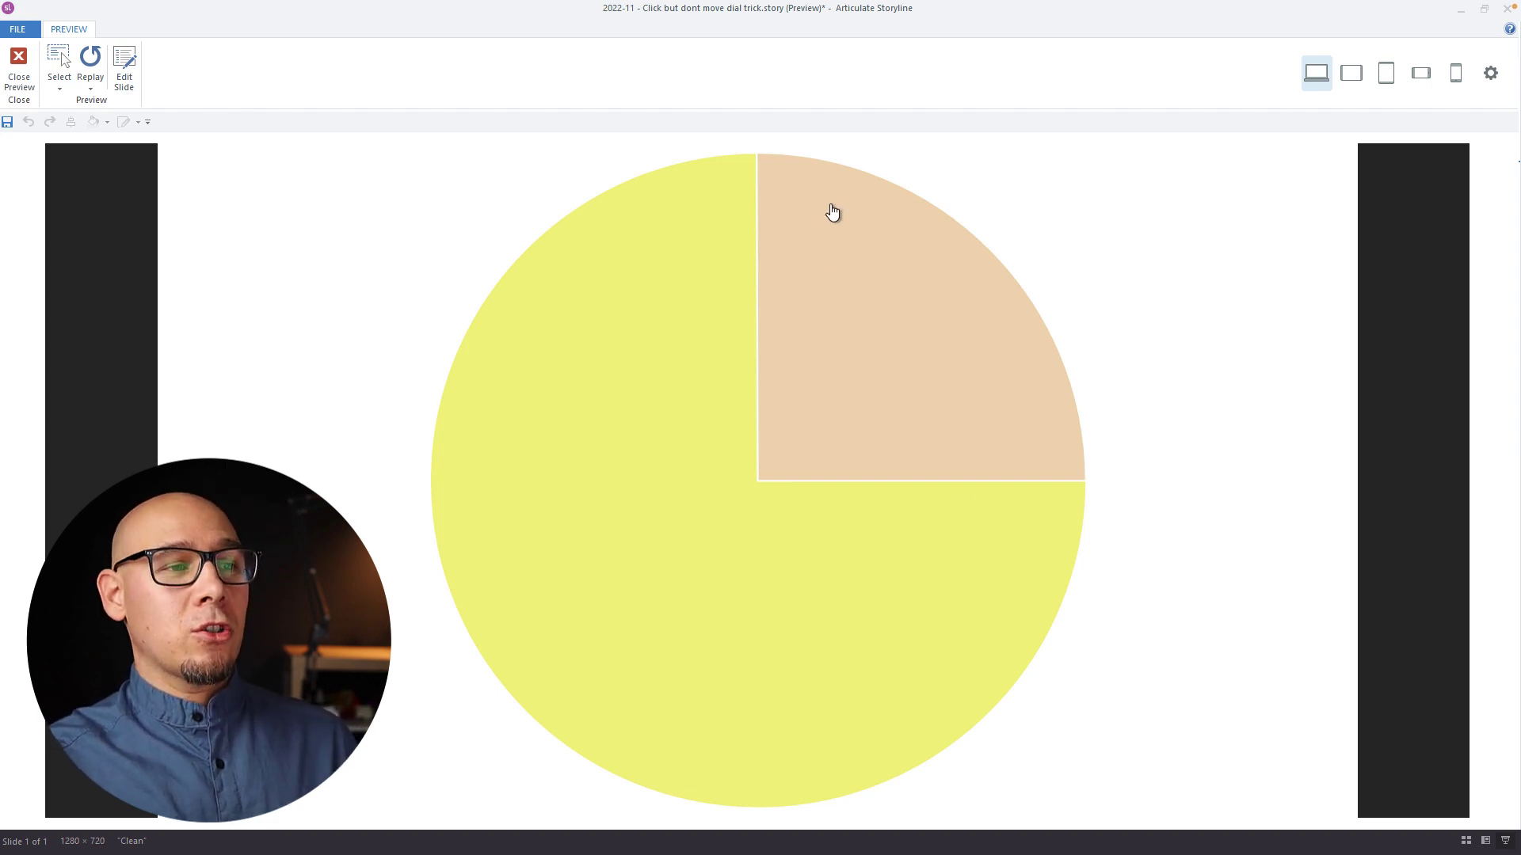
pyautogui.click(973, 512)
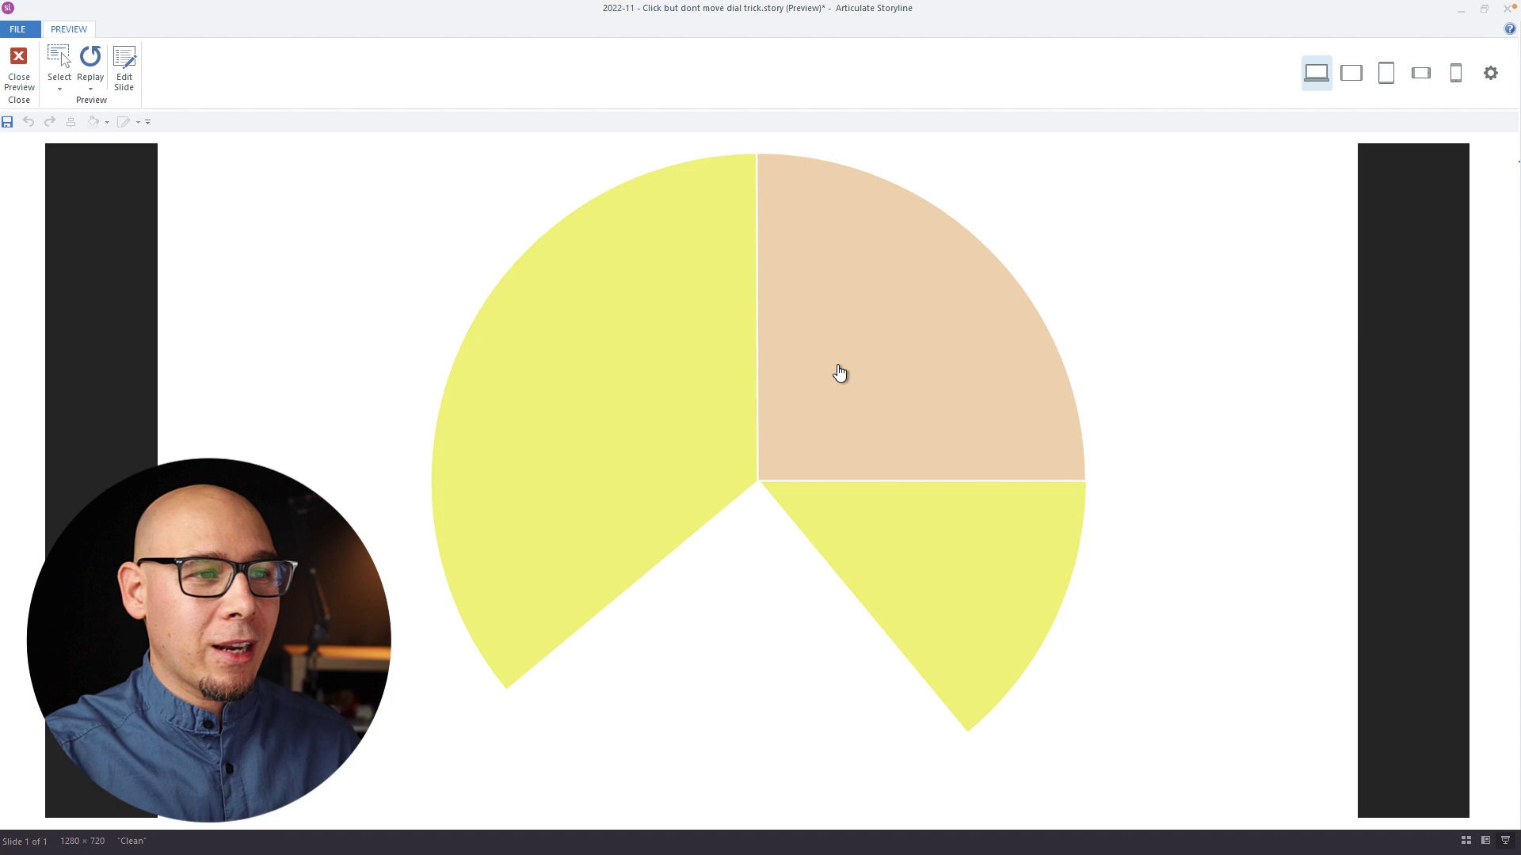
pyautogui.moveTo(1015, 419); pyautogui.dragTo(896, 349)
pyautogui.click(895, 336)
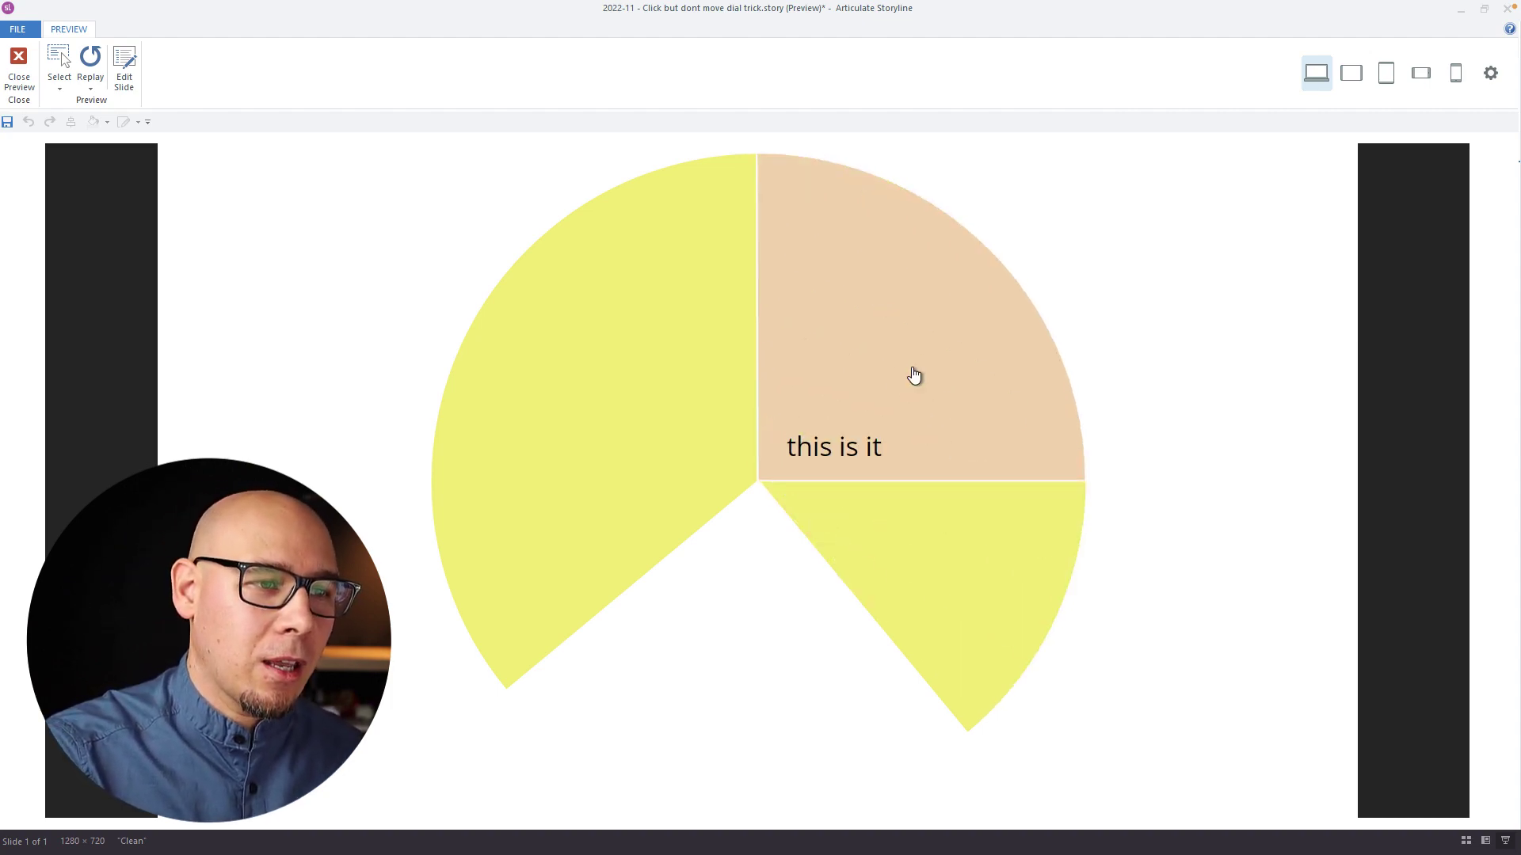
pyautogui.click(132, 90)
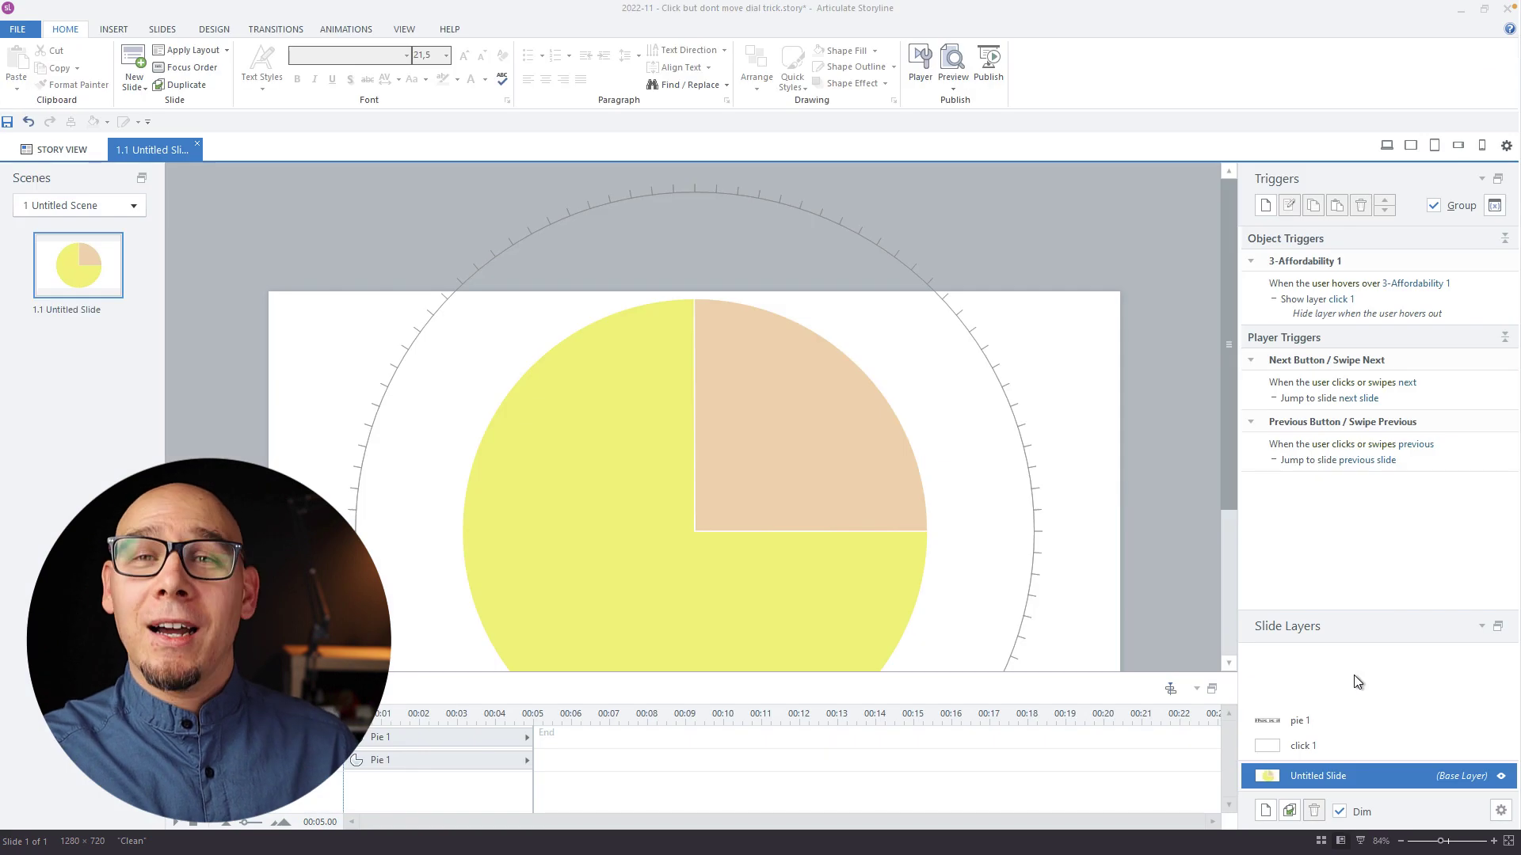
# Check the pie 1 and click 1 layers and pie 1's Slide Layer Properties, then preview with F12
pyautogui.click(1340, 718)
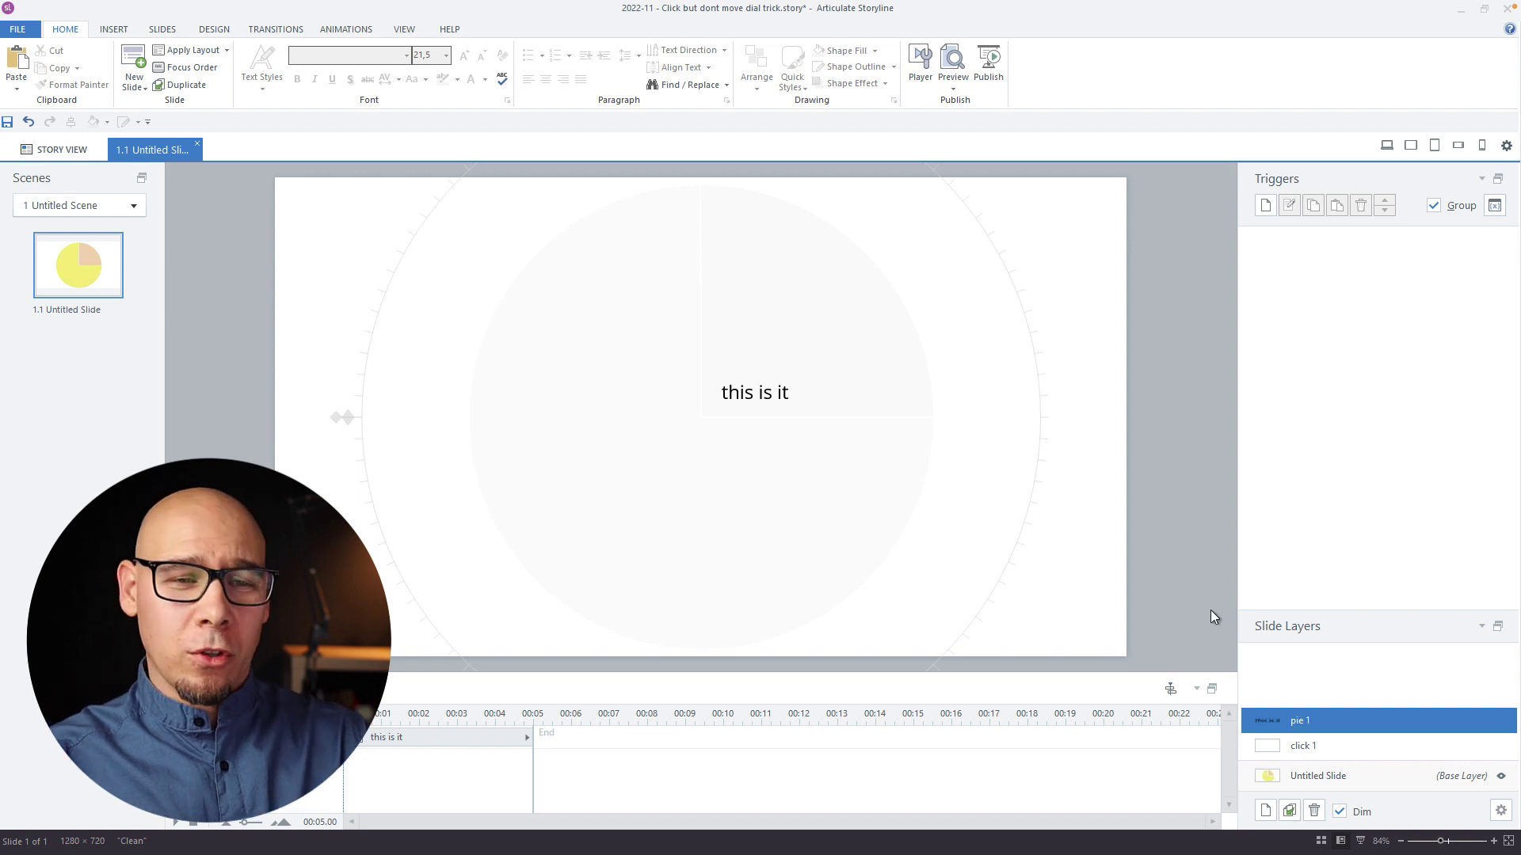
pyautogui.click(1277, 745)
pyautogui.click(1262, 718)
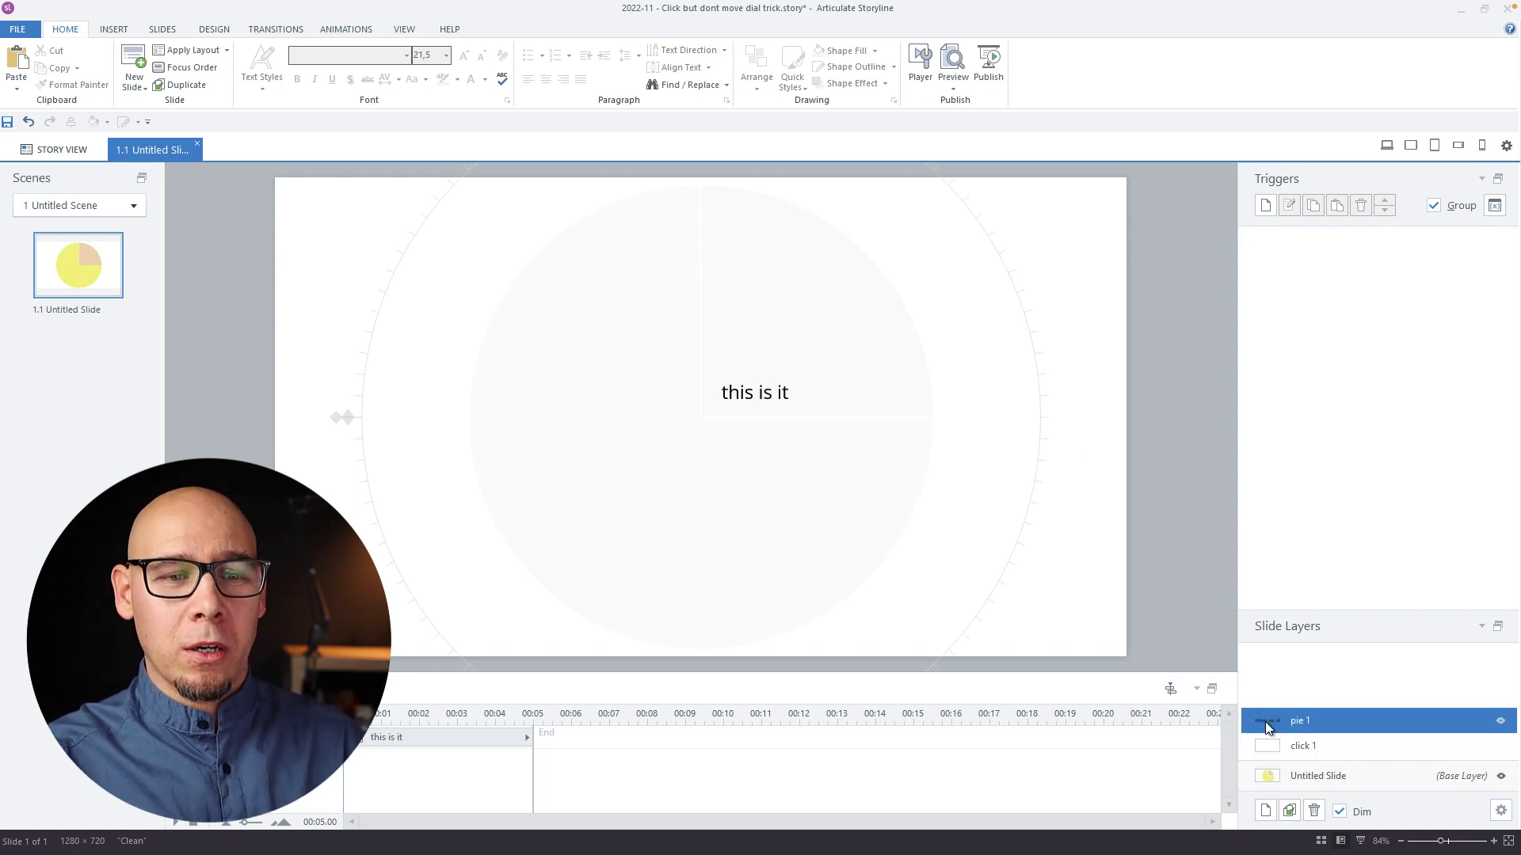
pyautogui.click(1270, 735)
pyautogui.doubleClick(1269, 724)
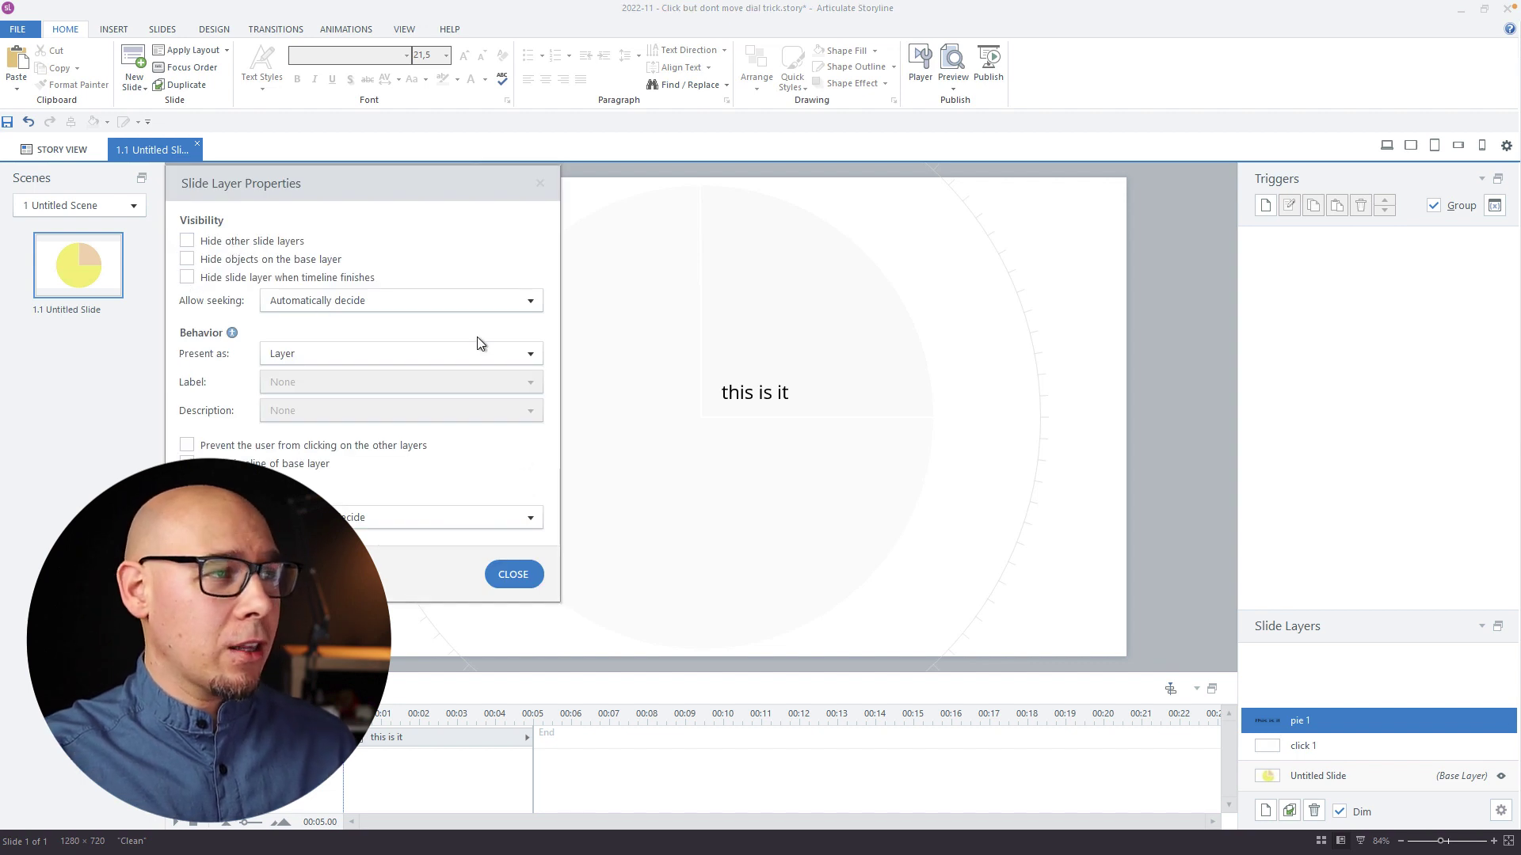
pyautogui.click(514, 574)
pyautogui.press('F12')
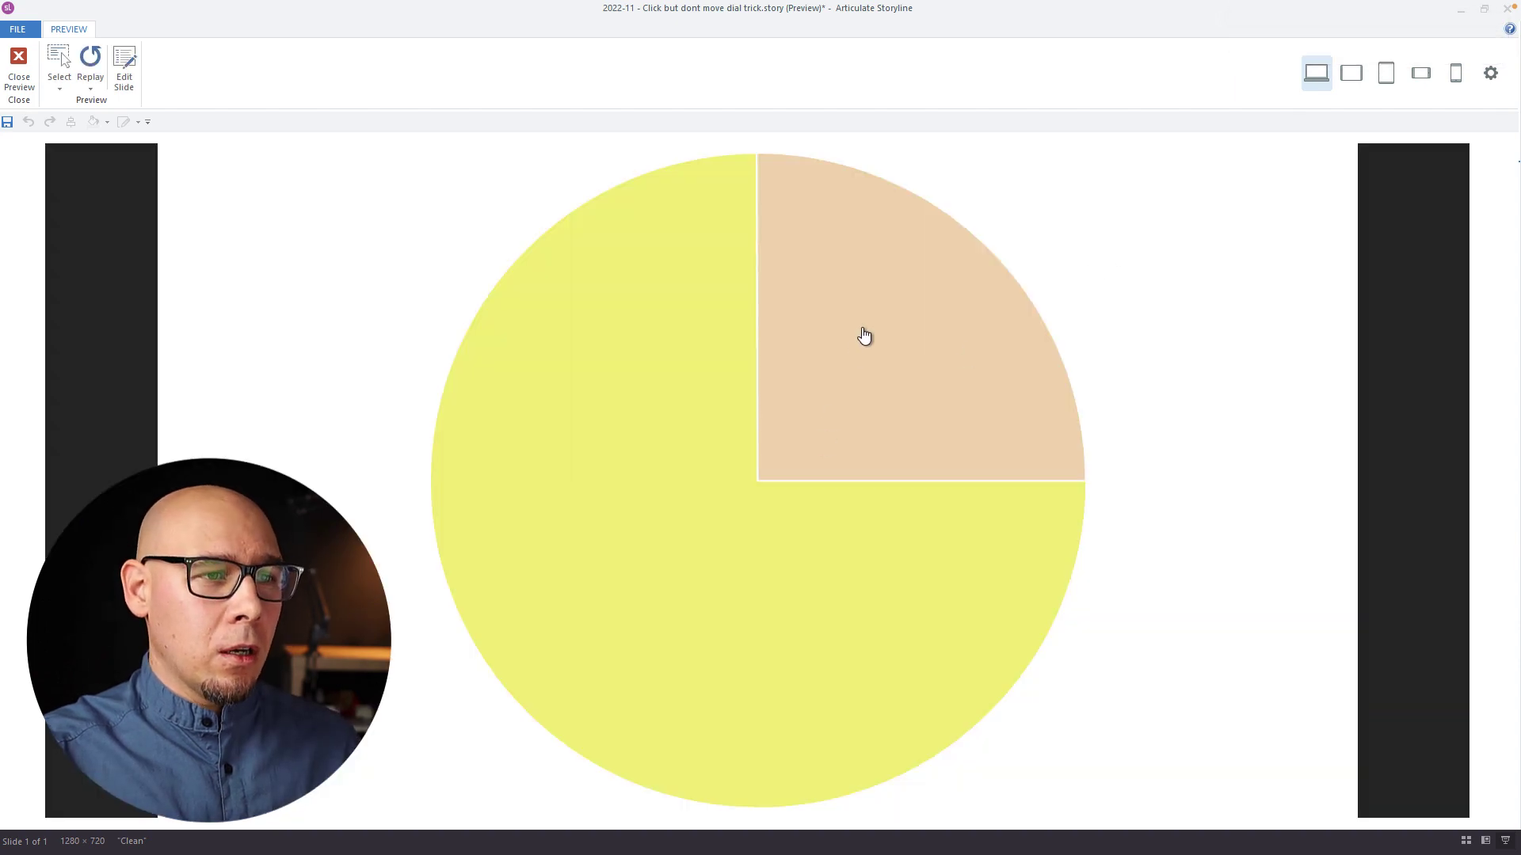
# Click the peach quarter of the dial and check that 'this is it' appears
pyautogui.click(866, 331)
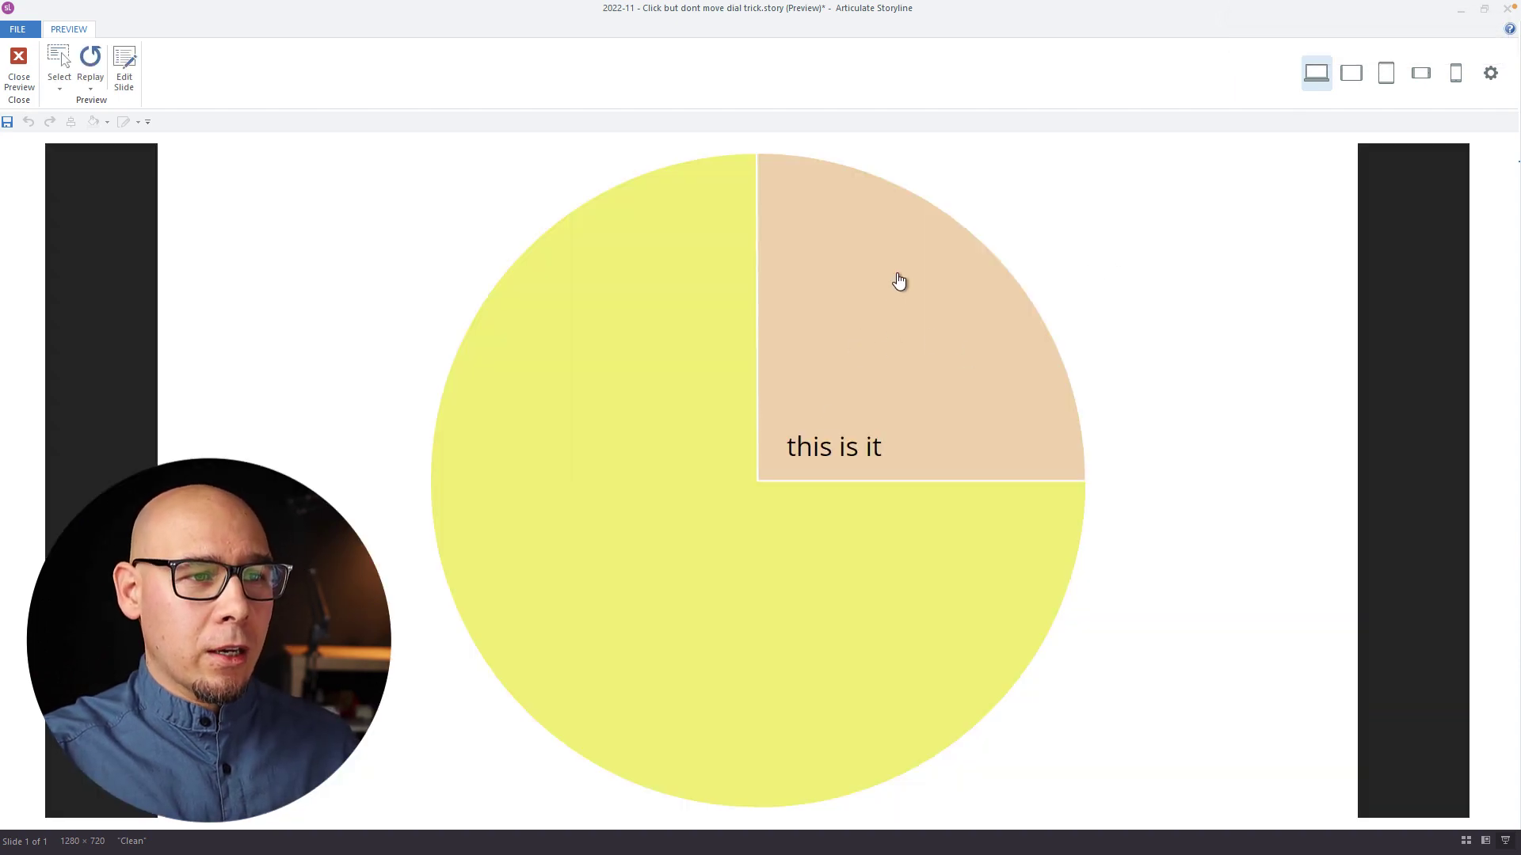